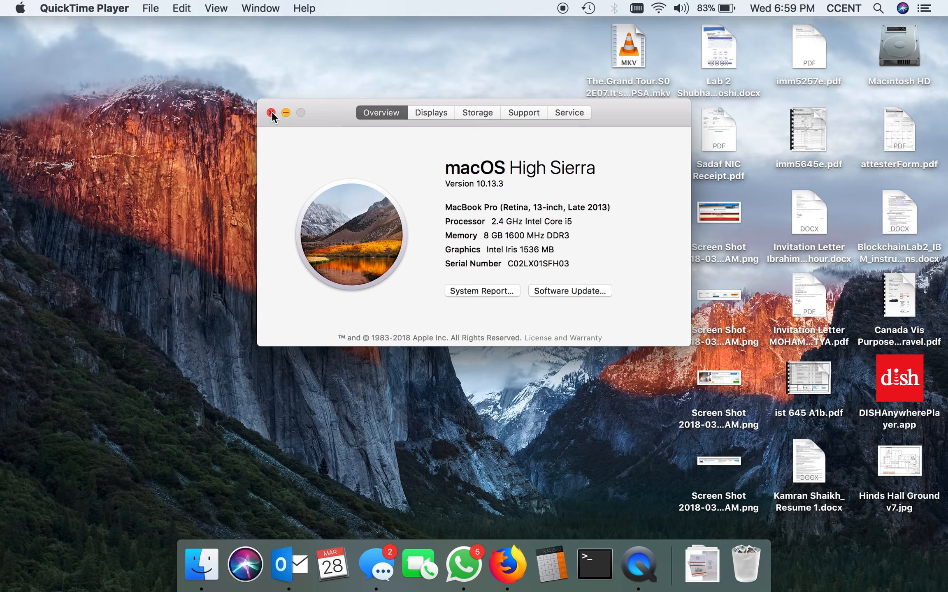
Close the Mac's system information window, switch to Firefox and go to google.com
click(271, 112)
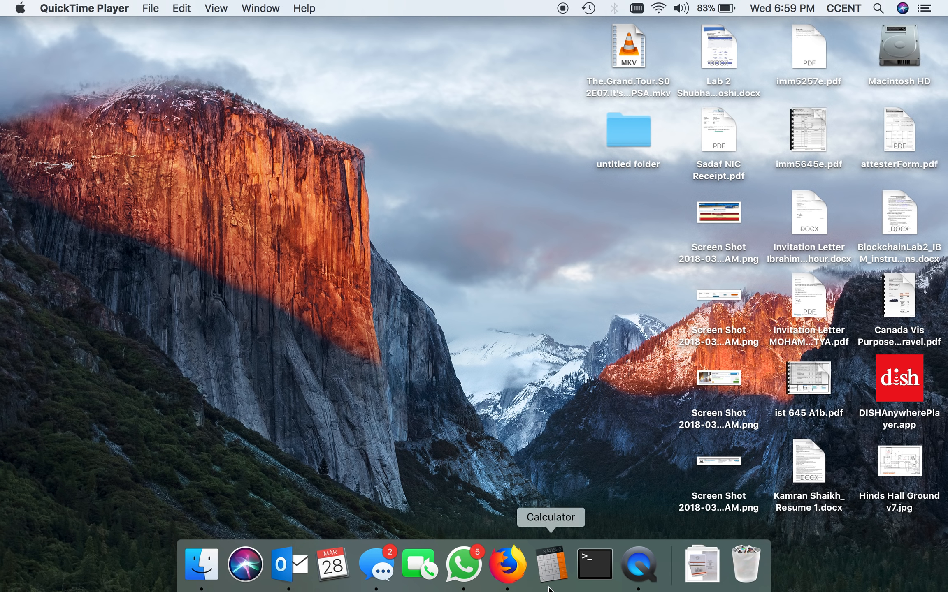
click(506, 572)
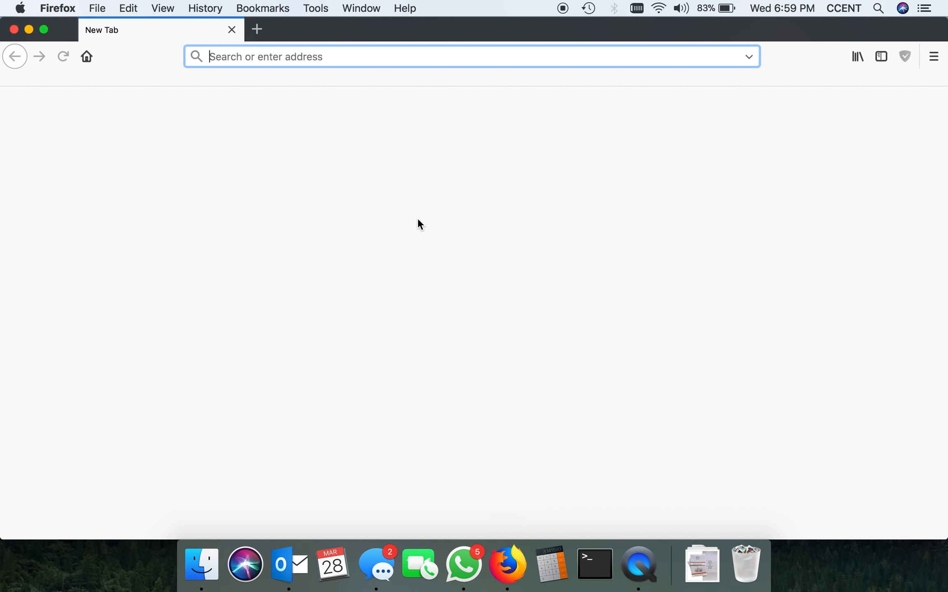
click(308, 53)
text(google.com)
key(Return)
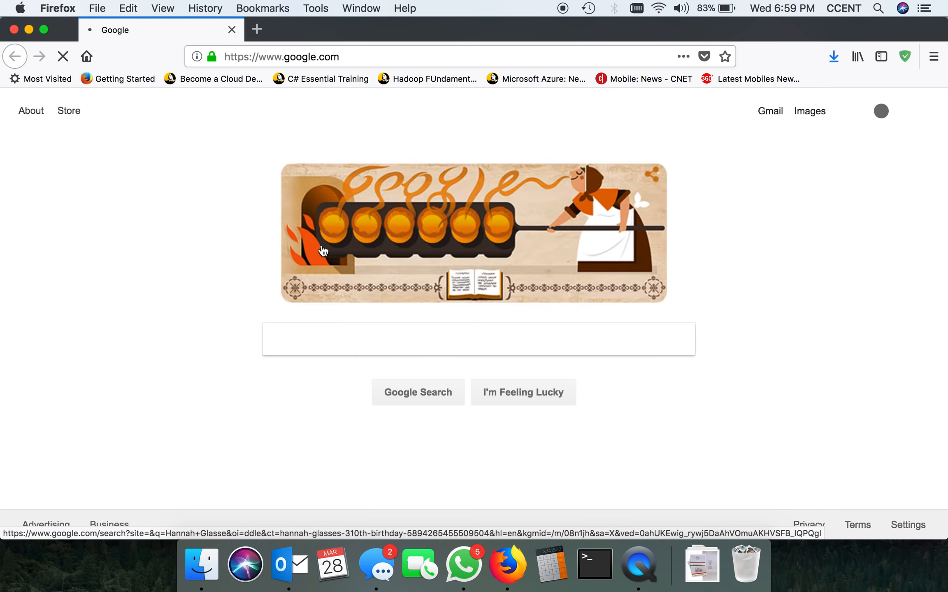
Search Google for "Wineskin"
click(322, 334)
text(Wineski)
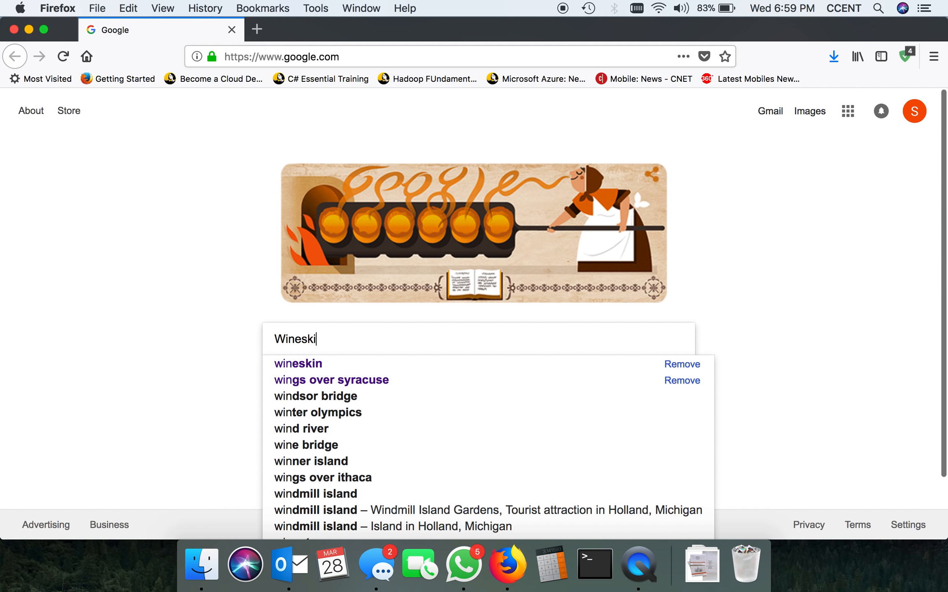
text(n)
key(Return)
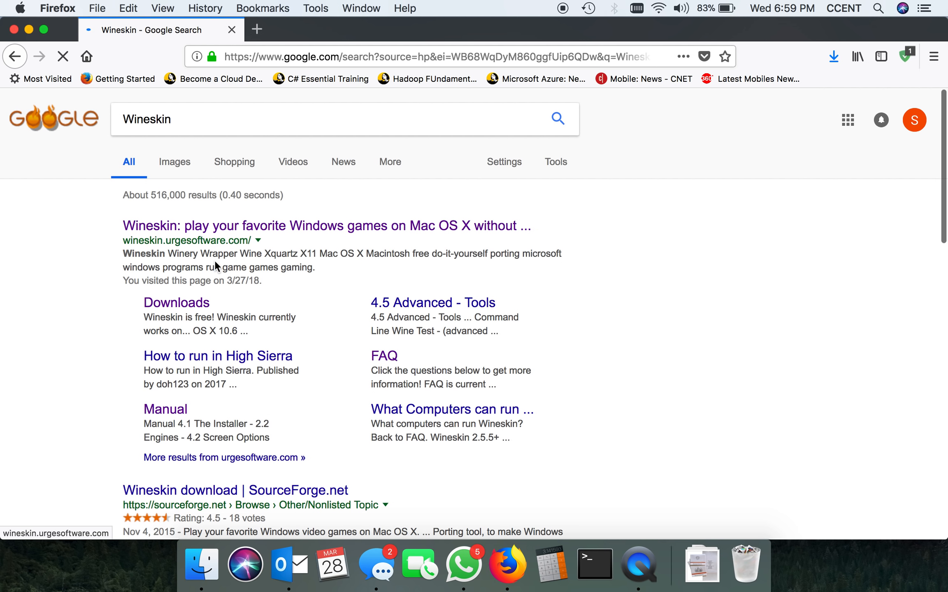
Go to the Wineskin site's Downloads page and download Wineskin Winery 1.7
click(185, 309)
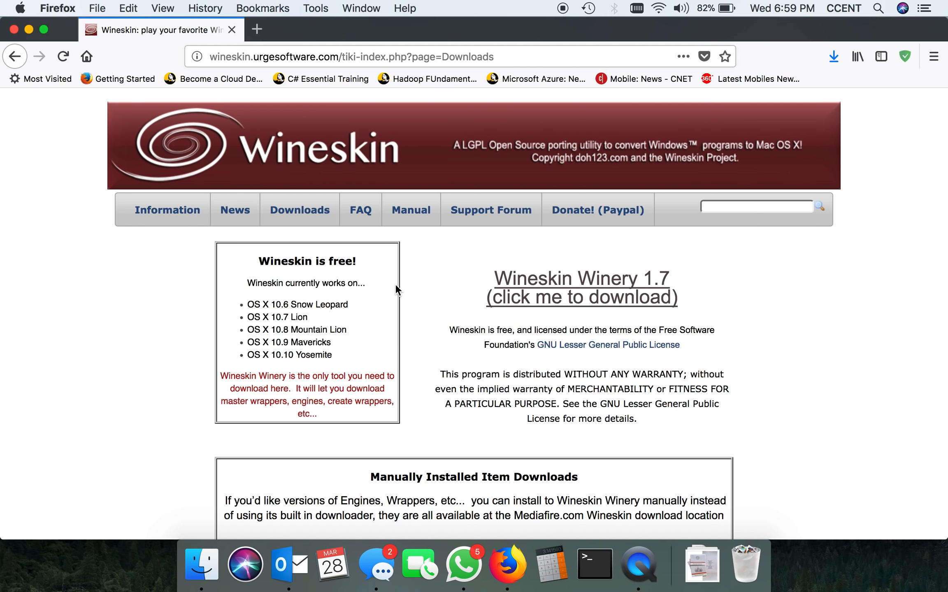
click(569, 297)
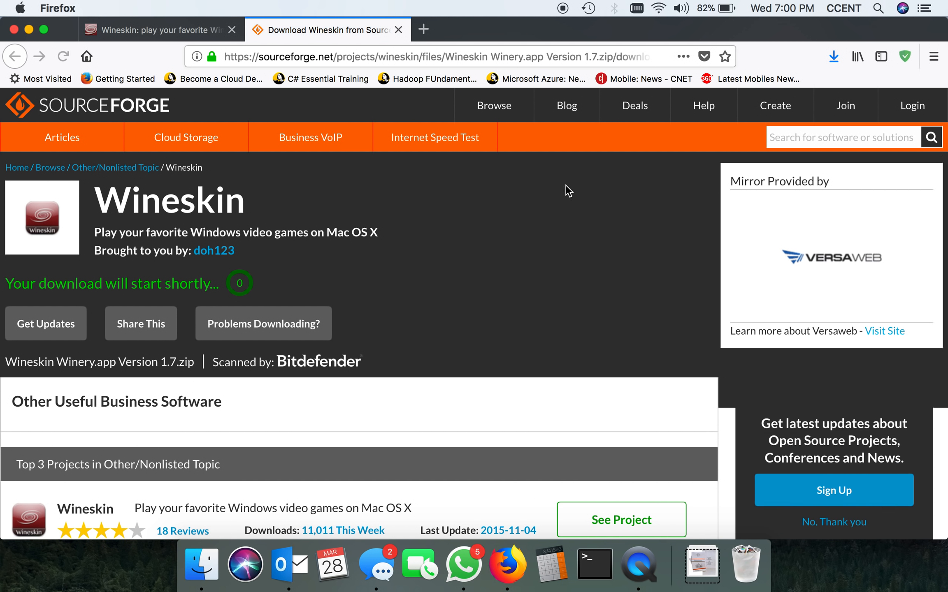
click(467, 302)
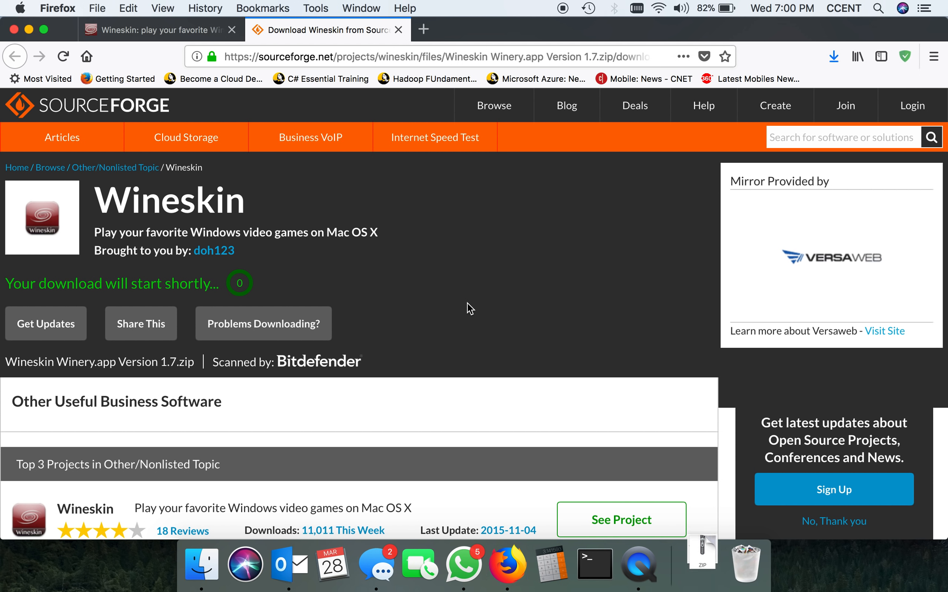
Unpack the downloaded Wineskin Winery.app Version 1.7.zip and launch Wineskin Winery.app from the Downloads folder
click(696, 572)
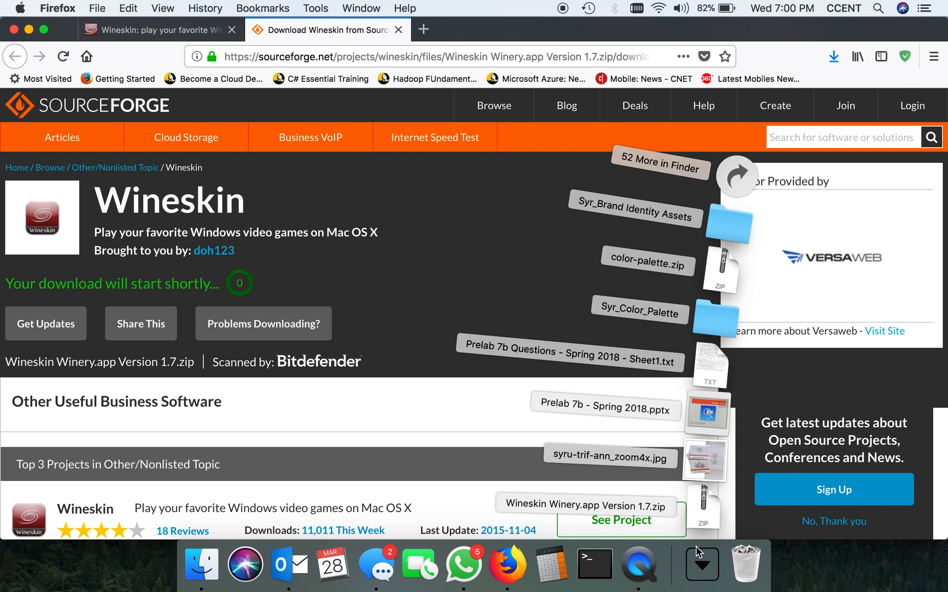
click(698, 520)
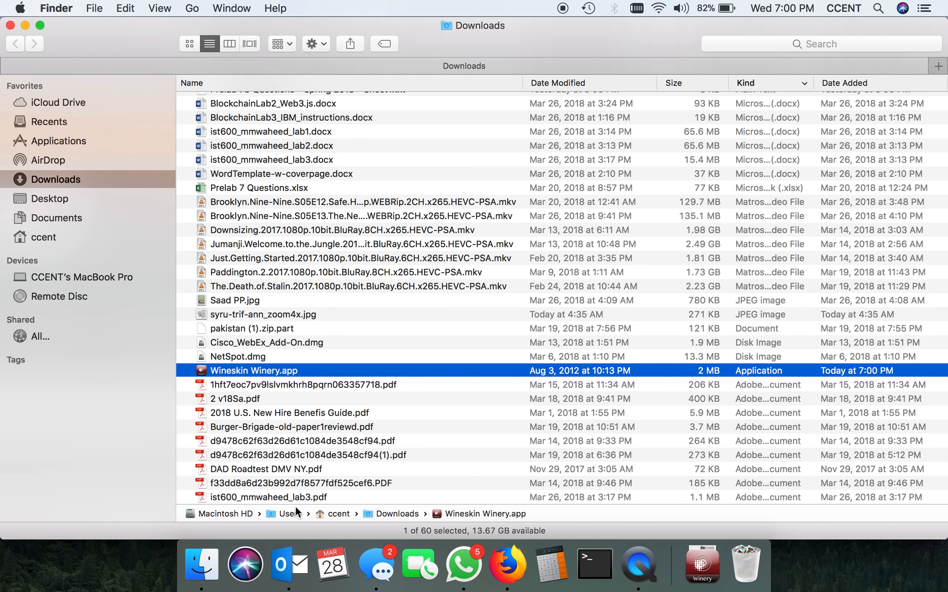
double_click(276, 368)
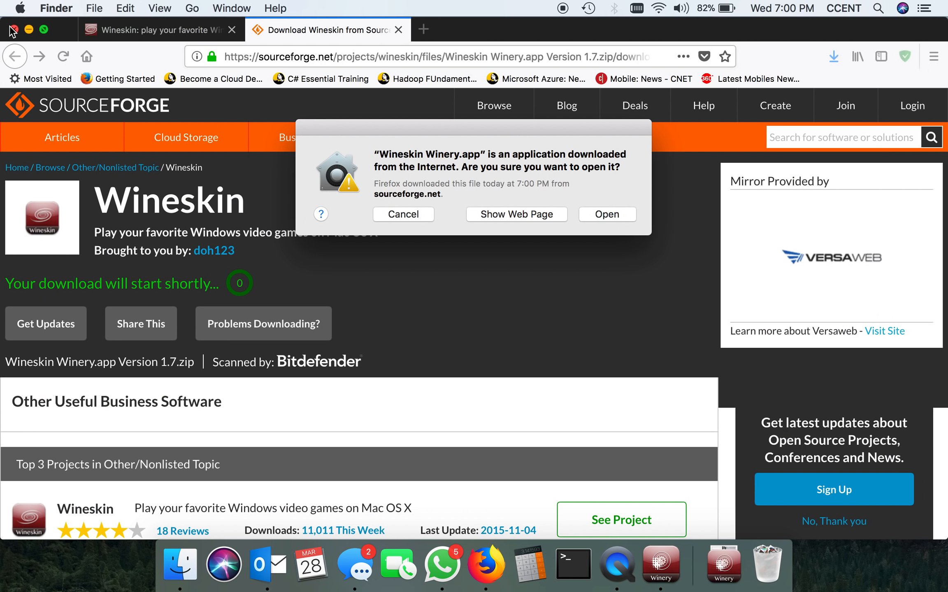
click(11, 25)
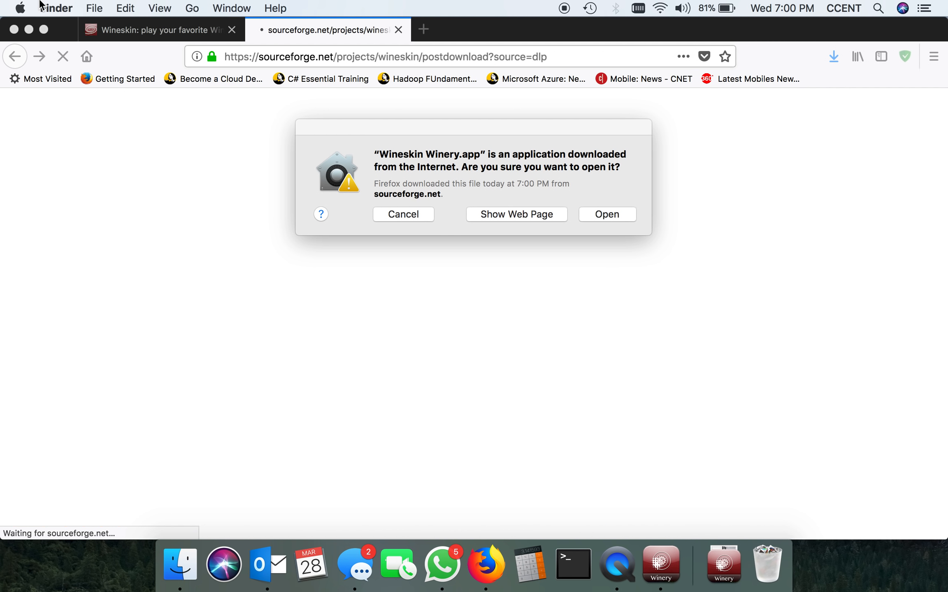
Open the Security & Privacy settings in System Preferences, moving the downloaded-app warning out of the way
click(30, 7)
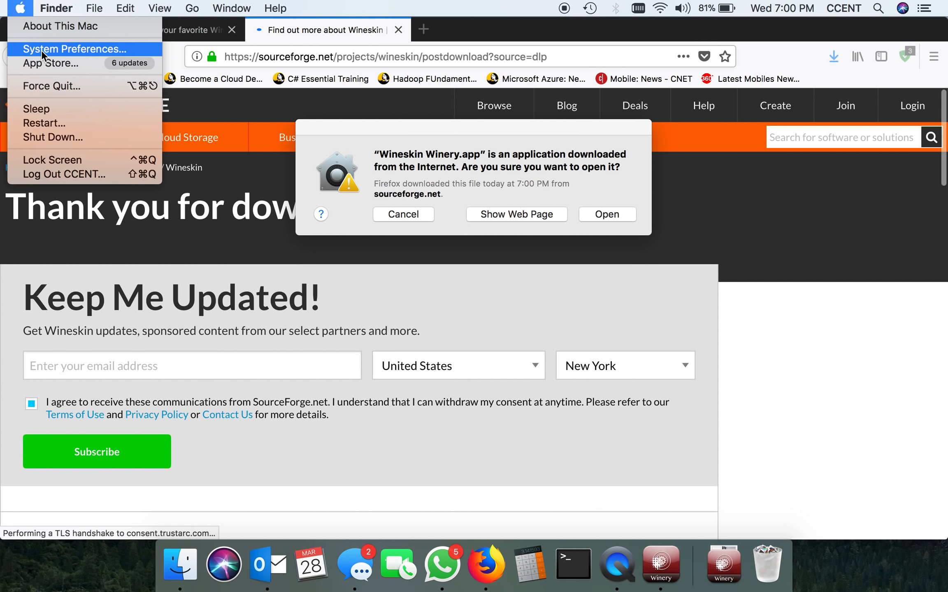
click(42, 50)
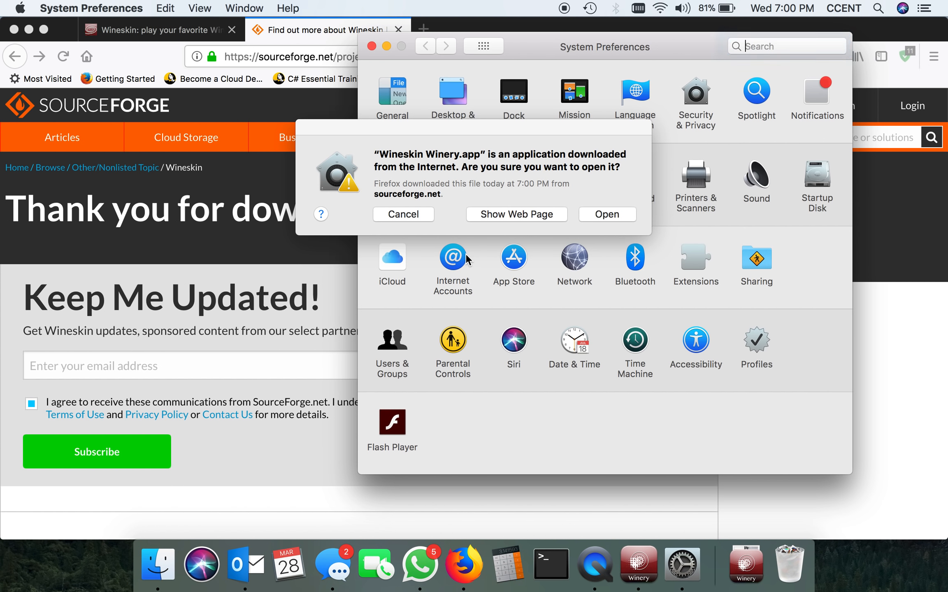
drag(535, 124, 423, 203)
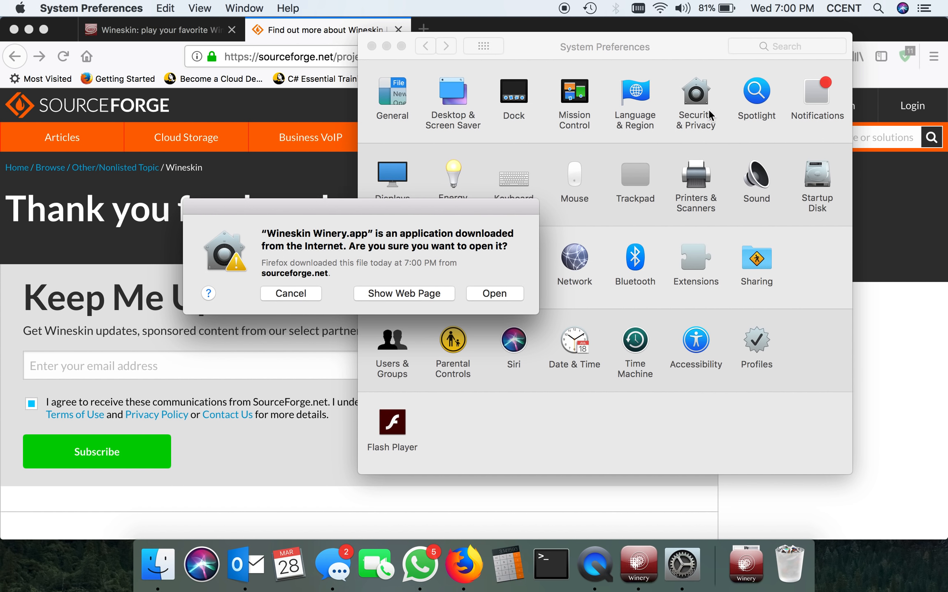
click(702, 91)
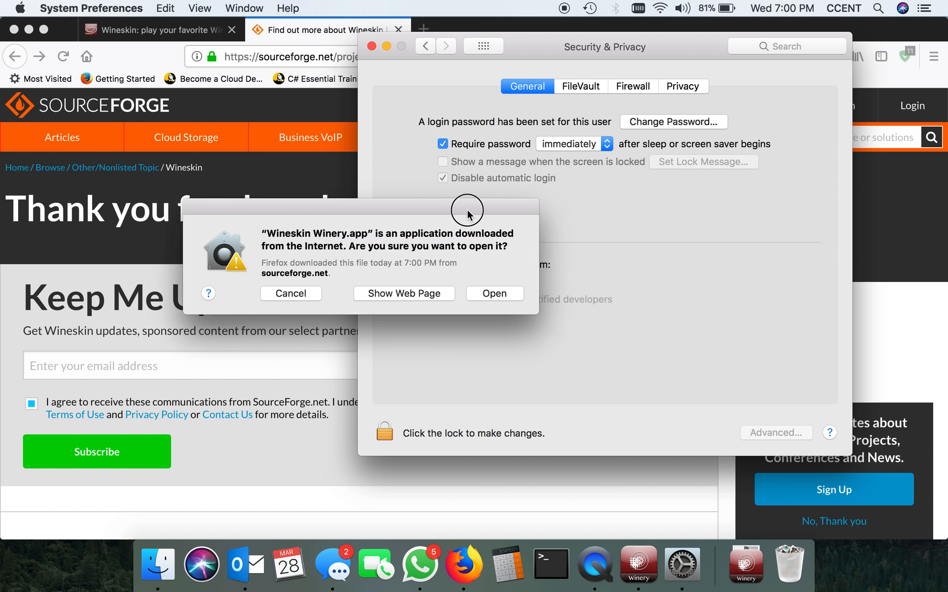
Uncover the Security & Privacy settings and unlock them for changes by entering the account password
drag(452, 210, 270, 207)
click(395, 449)
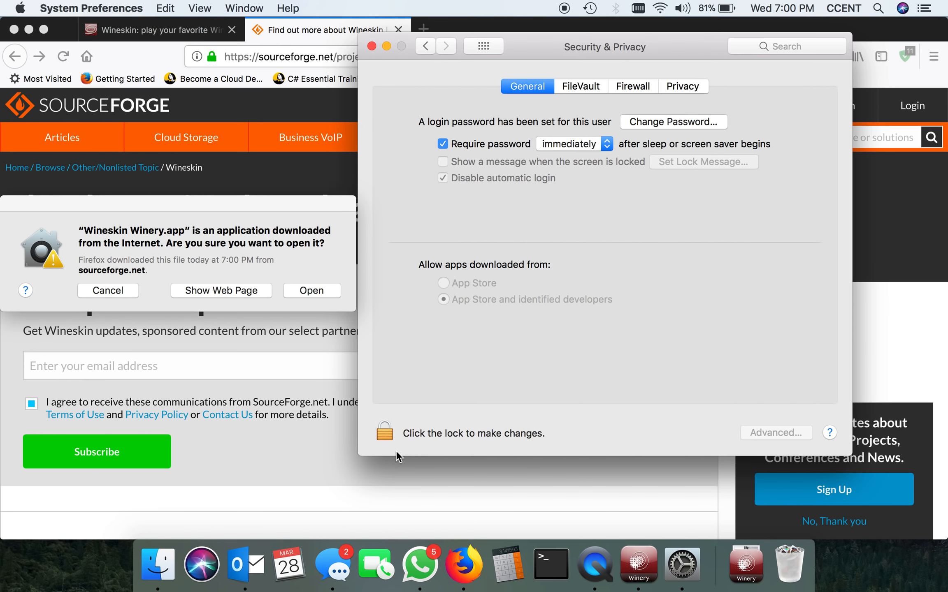
click(385, 432)
text(•••••••••••)
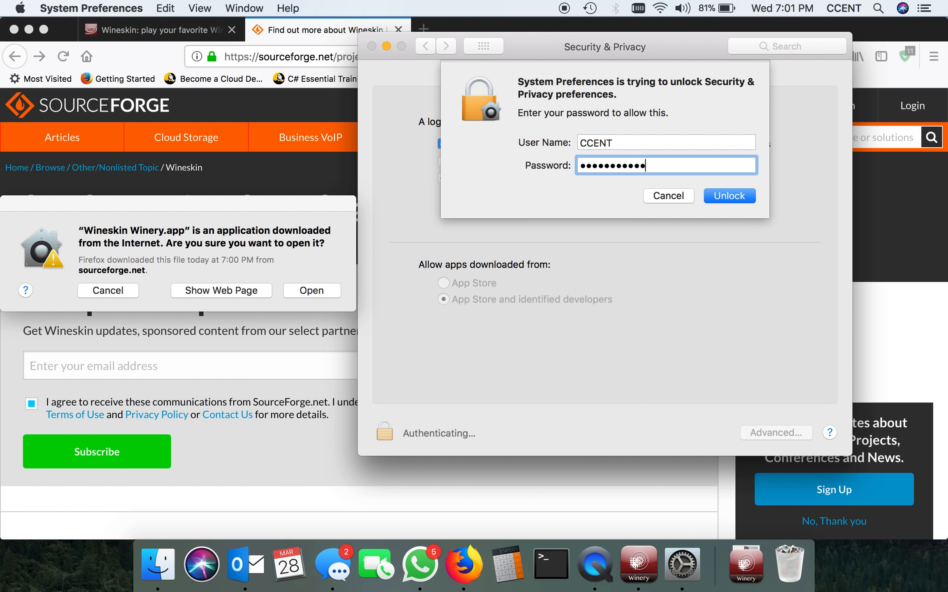
key(Return)
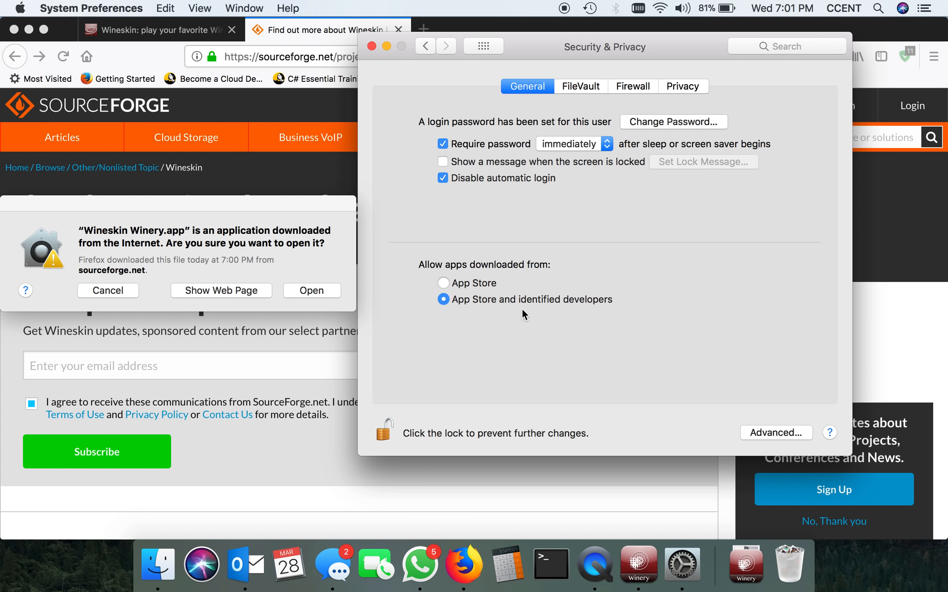
Close System Preferences and confirm opening the downloaded Wineskin Winery.app
click(371, 46)
drag(257, 214, 595, 149)
click(654, 230)
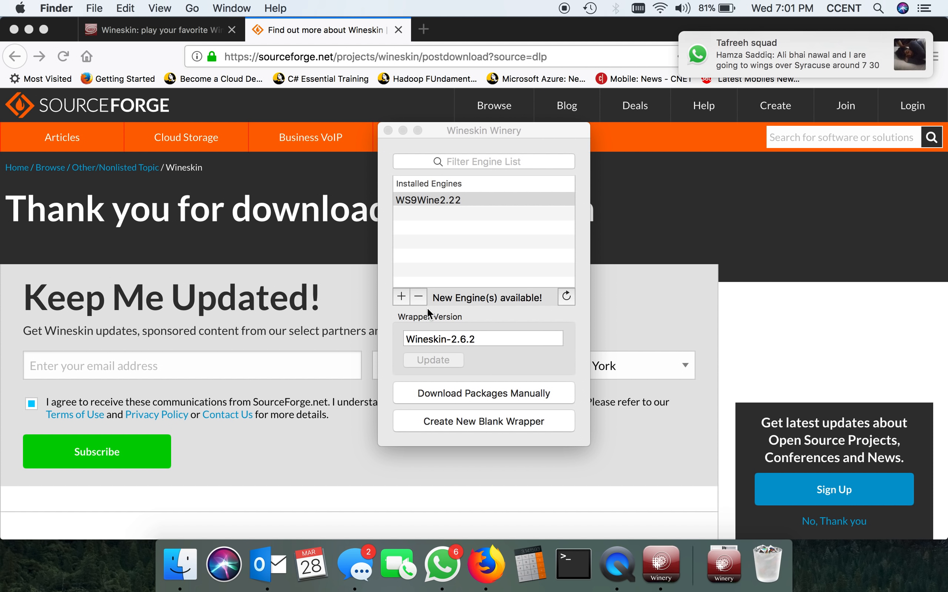
Delete the installed engine WS9Wine2.22 from Wineskin Winery and confirm the deletion
click(416, 200)
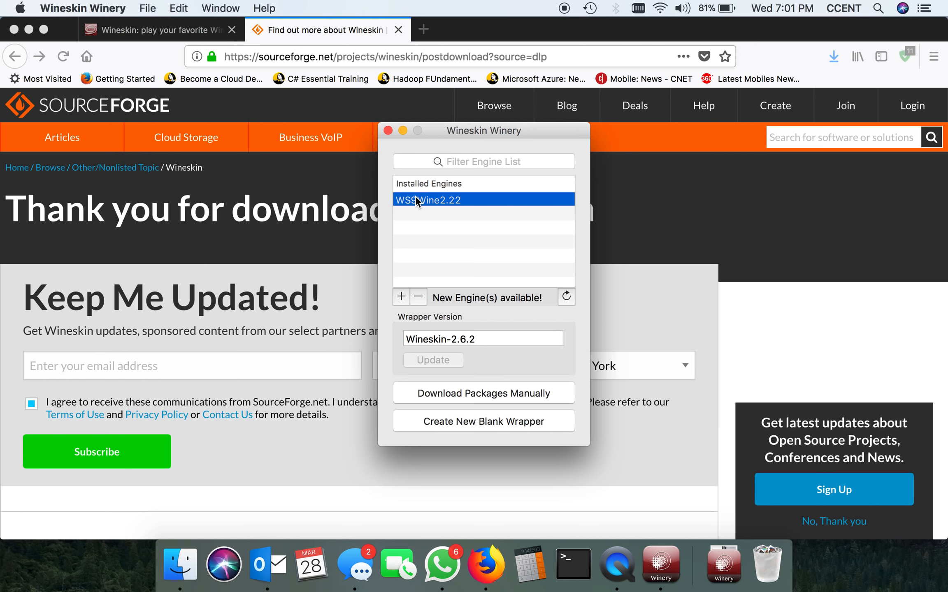
click(418, 293)
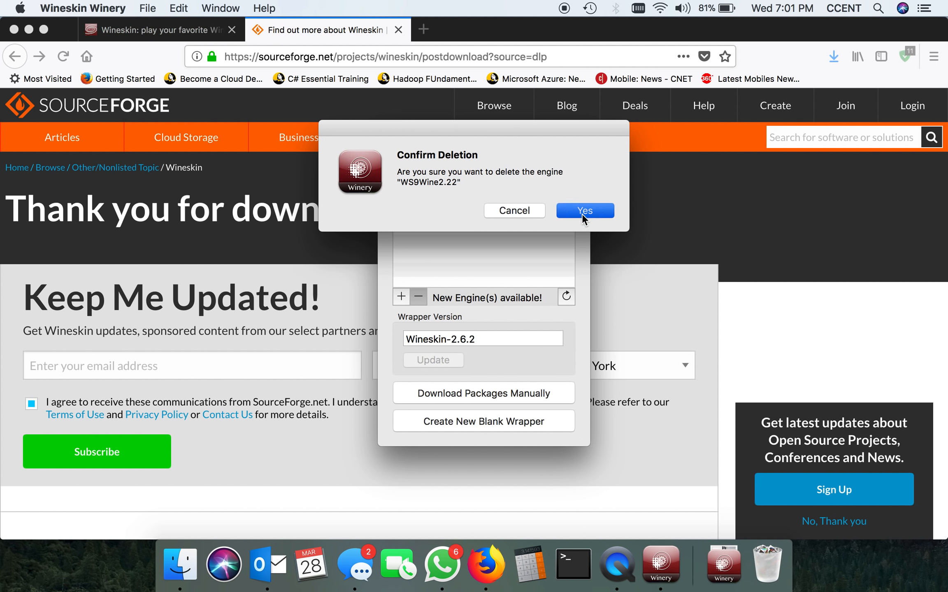
click(582, 212)
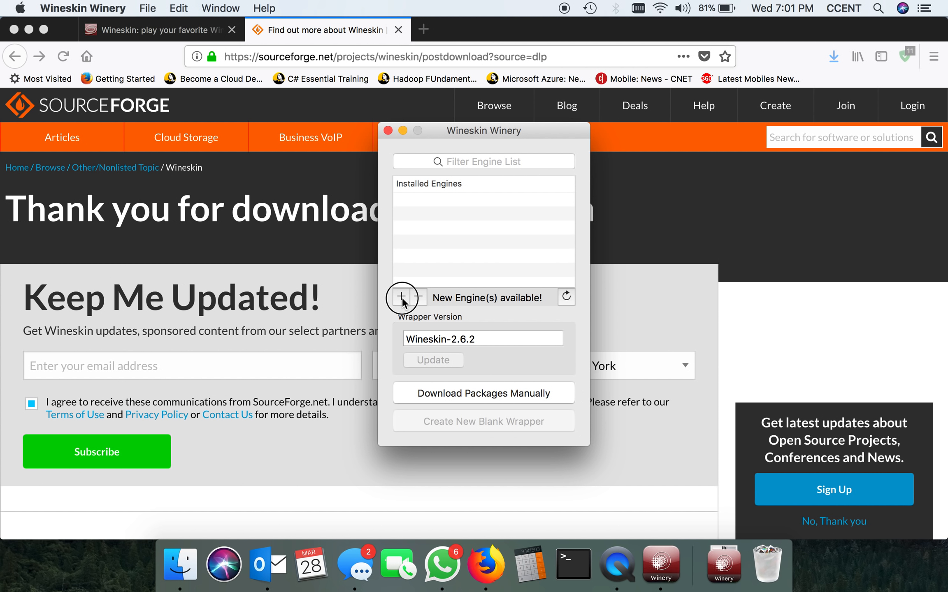
Add the engine WS9Wine2.22 from the available engines by downloading and installing it
click(401, 296)
click(461, 234)
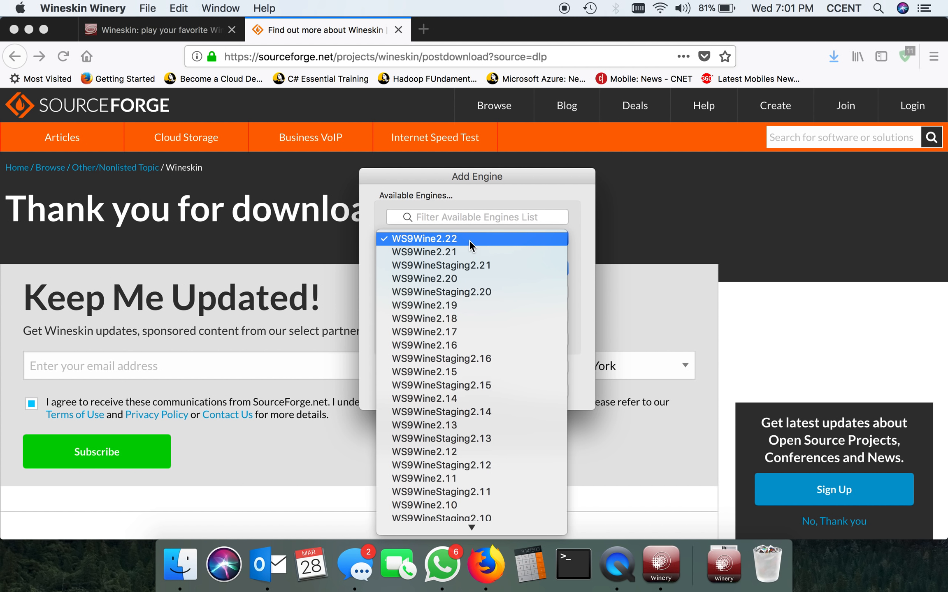
click(468, 239)
click(476, 269)
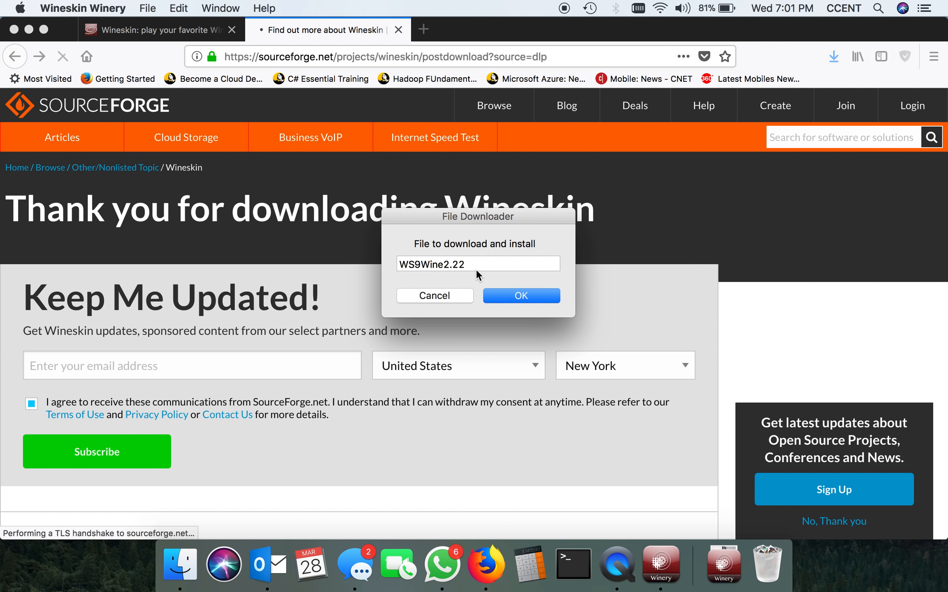
click(509, 296)
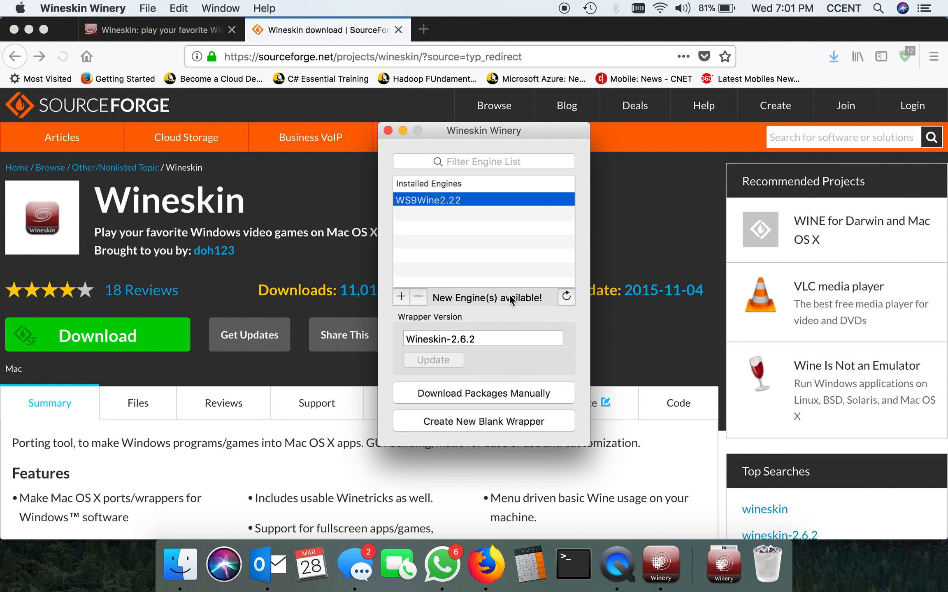
Create a new blank wrapper named "Cisco Packet Tracer 7.1.1" using the WS9Wine2.22 engine
click(510, 424)
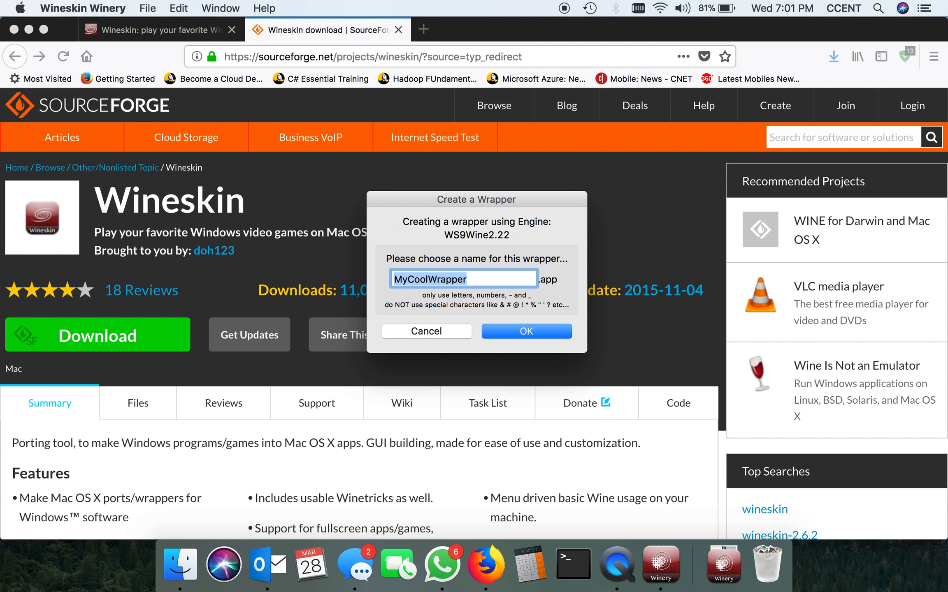
text(Cisco Packet T)
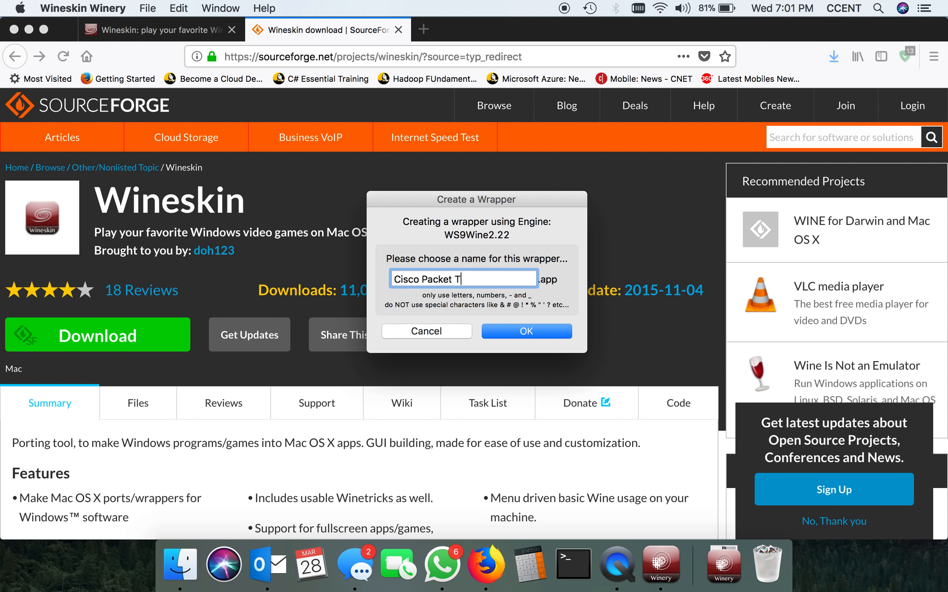
text(racer 7.1.1)
click(501, 331)
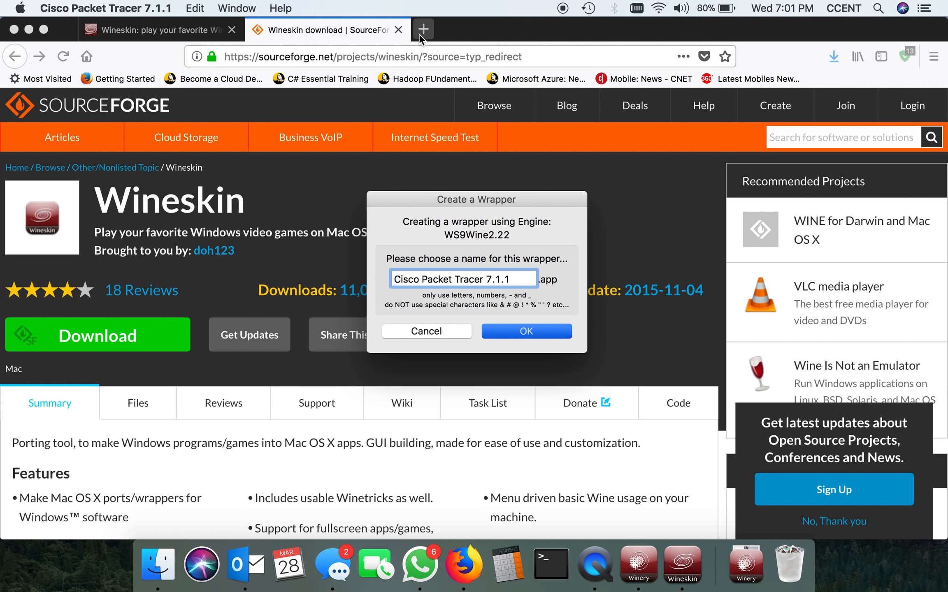
Go to blackboard.syr.edu in a new Firefox tab while the wrapper is being created
click(422, 29)
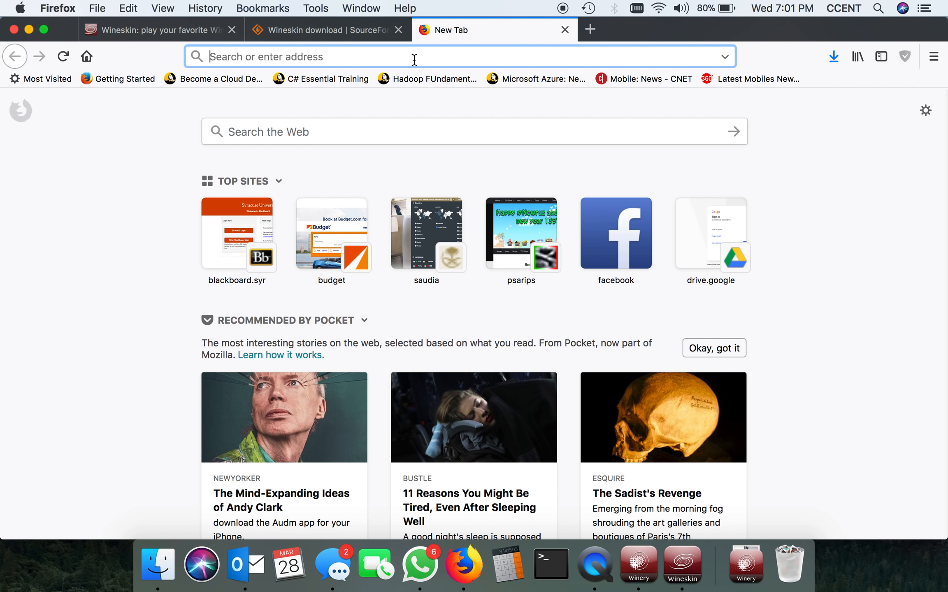
text(blackboard.syr.edu)
key(Return)
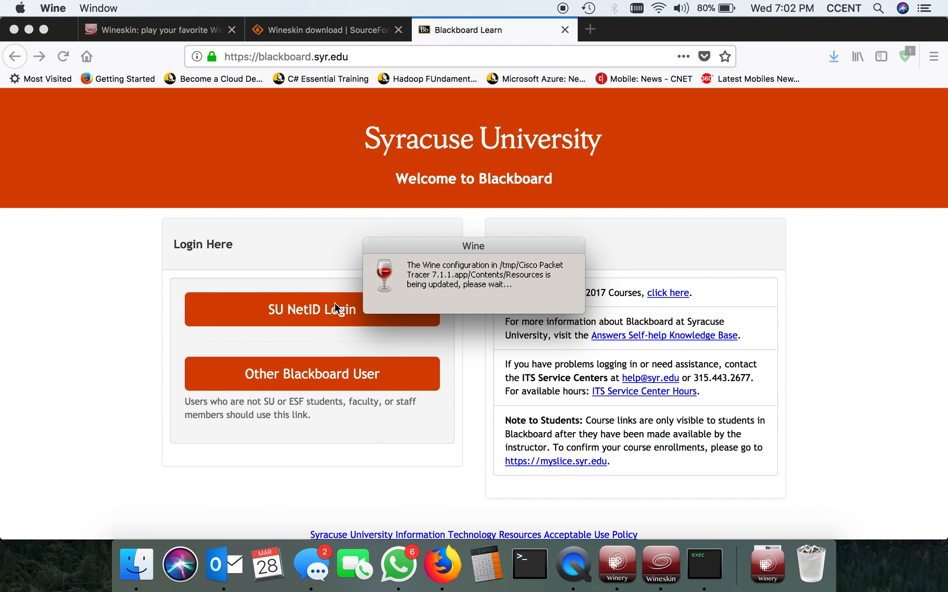
Log in to Blackboard through the SU NetID login with the prefilled credentials and bring up the course list
click(353, 310)
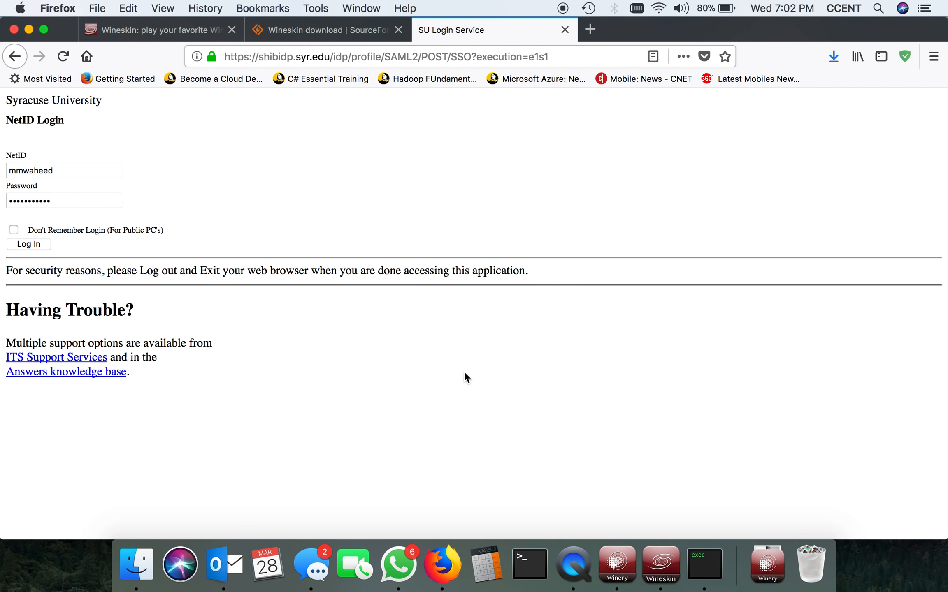
click(473, 390)
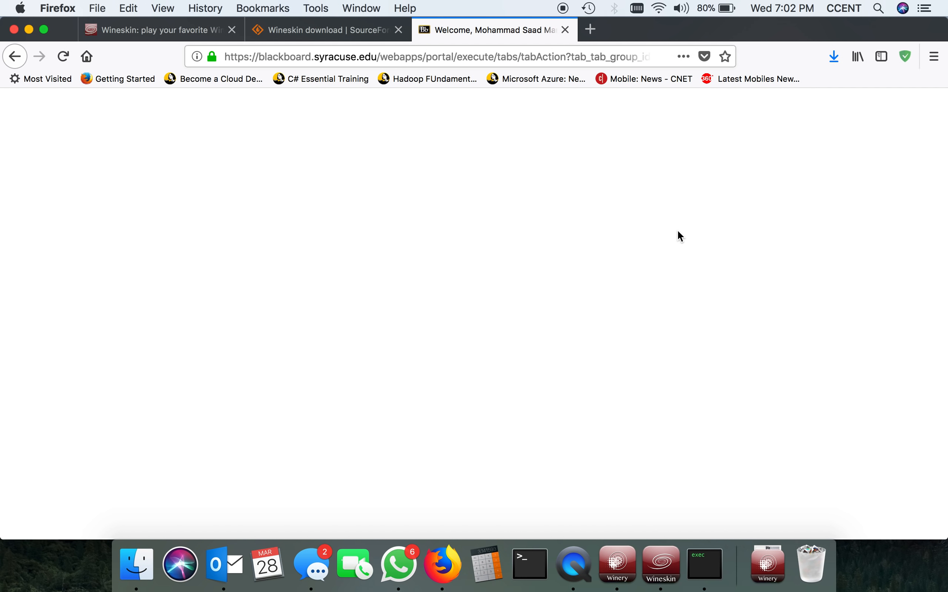
scroll(472, 260, down, 15)
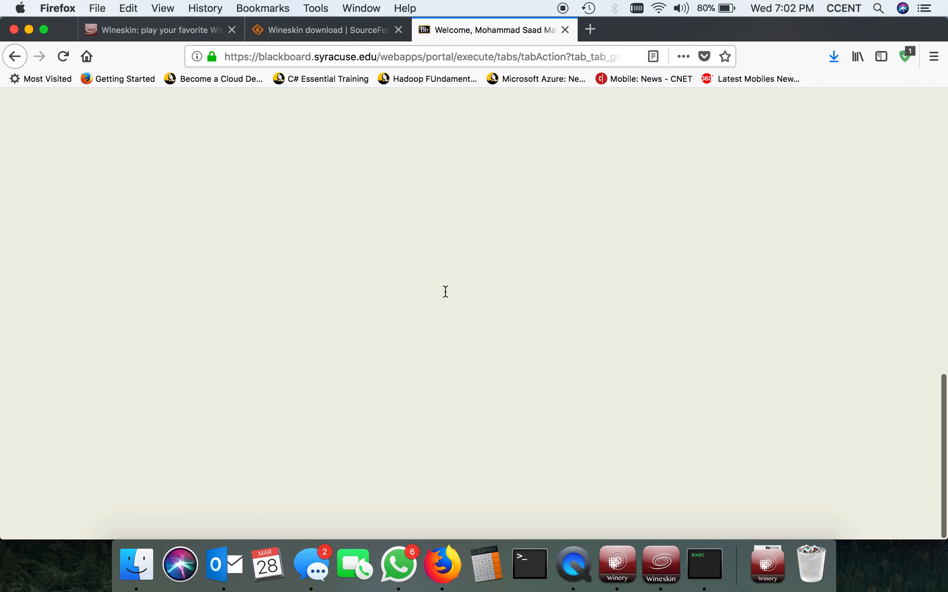
scroll(445, 291, up, 10)
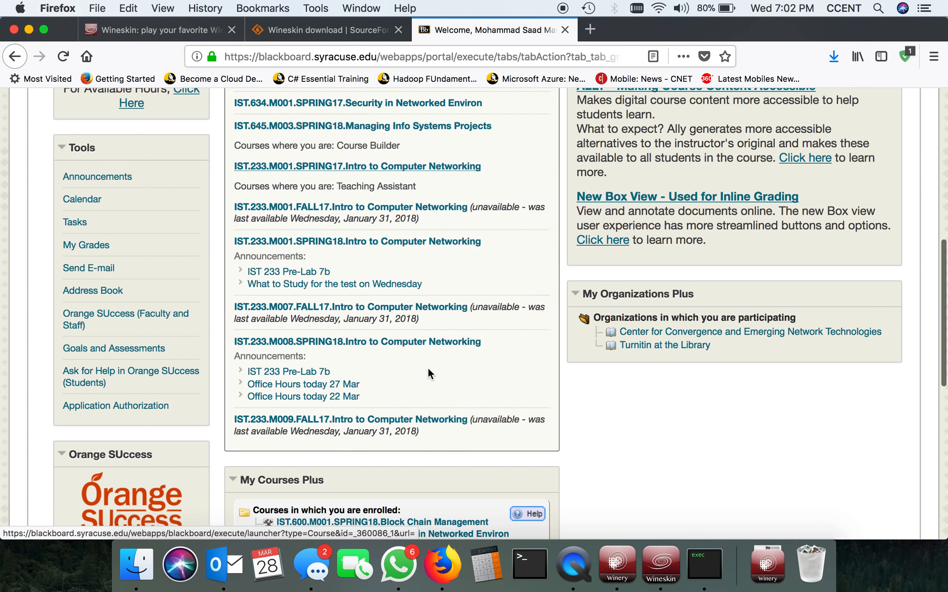
Open the IST.233.M001.SPRING18 course and follow the Pre-Lab 7b announcement's link to the Module 7b Labs page
click(358, 341)
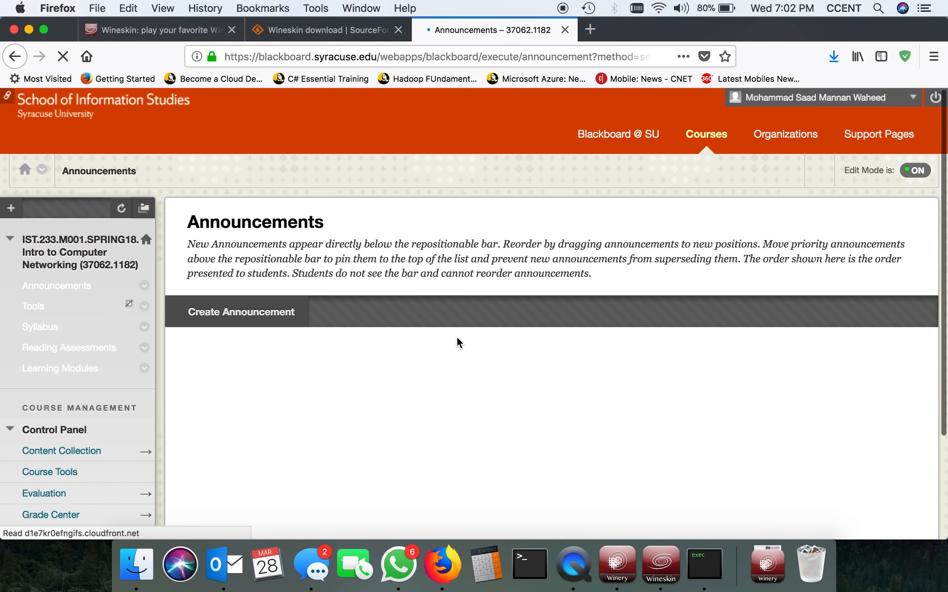
scroll(457, 336, down, 6)
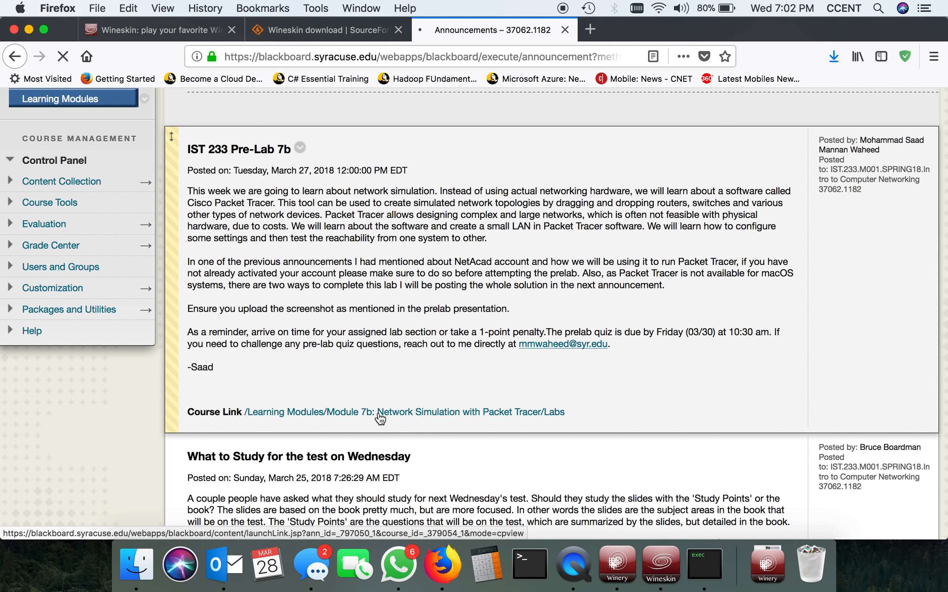
click(379, 416)
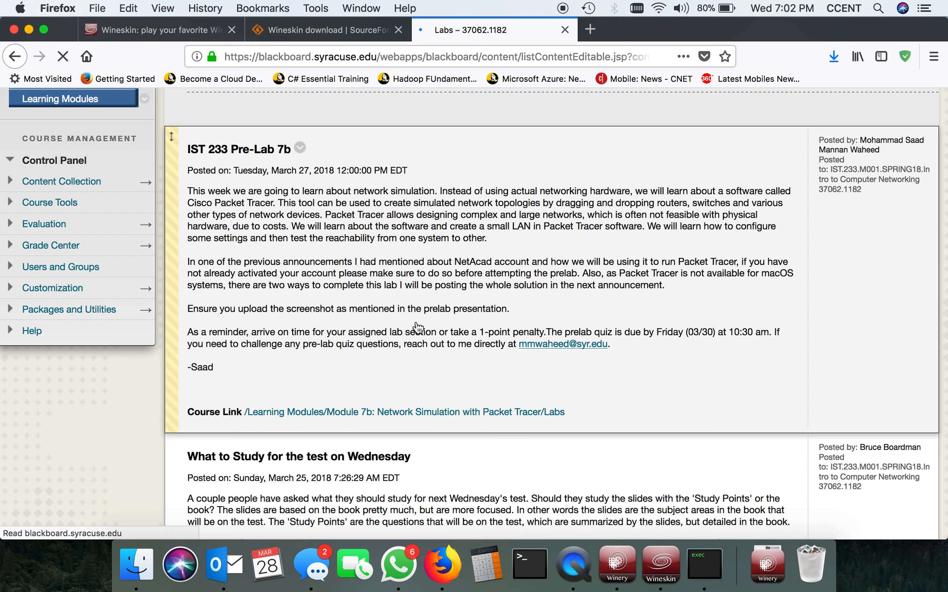
scroll(416, 320, down, 3)
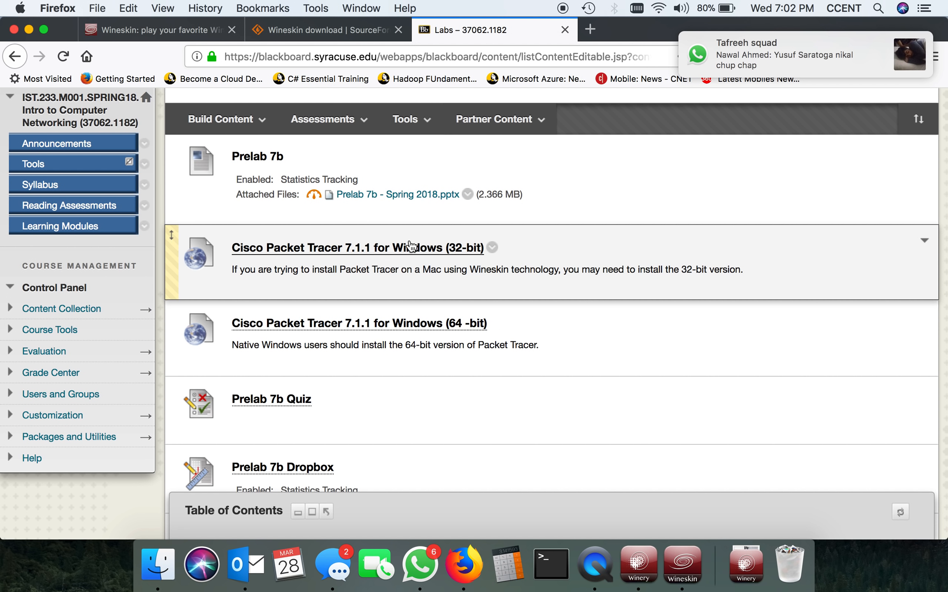
Download and save the 32-bit Cisco Packet Tracer 7.1.1 for Windows installer from its Google Drive link, despite the virus scan warning
click(414, 246)
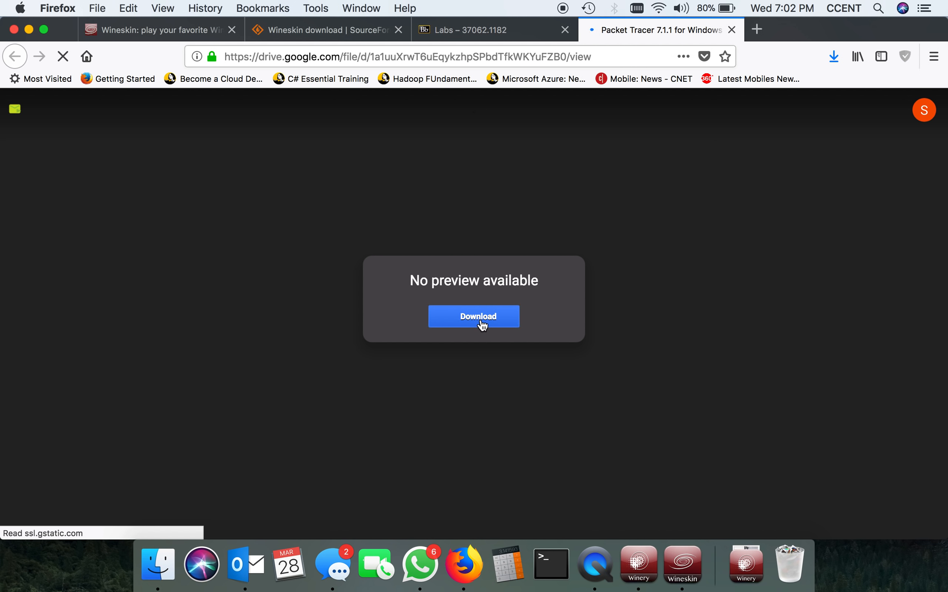
click(483, 325)
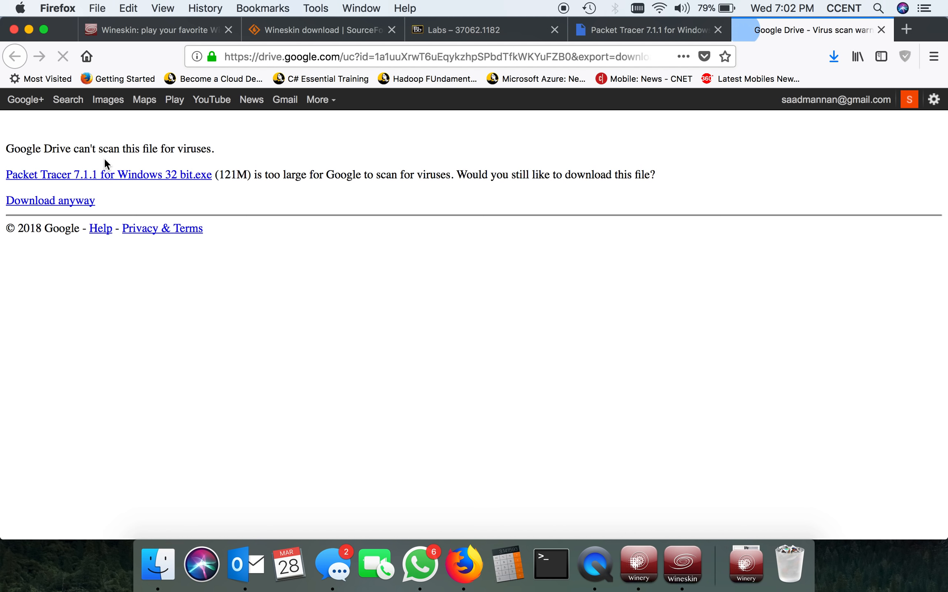
click(55, 202)
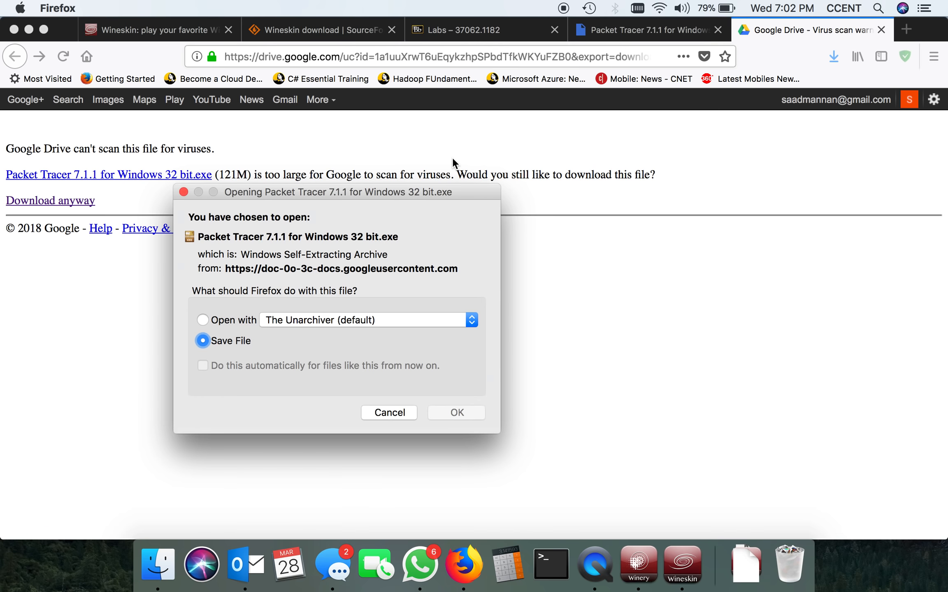
click(472, 416)
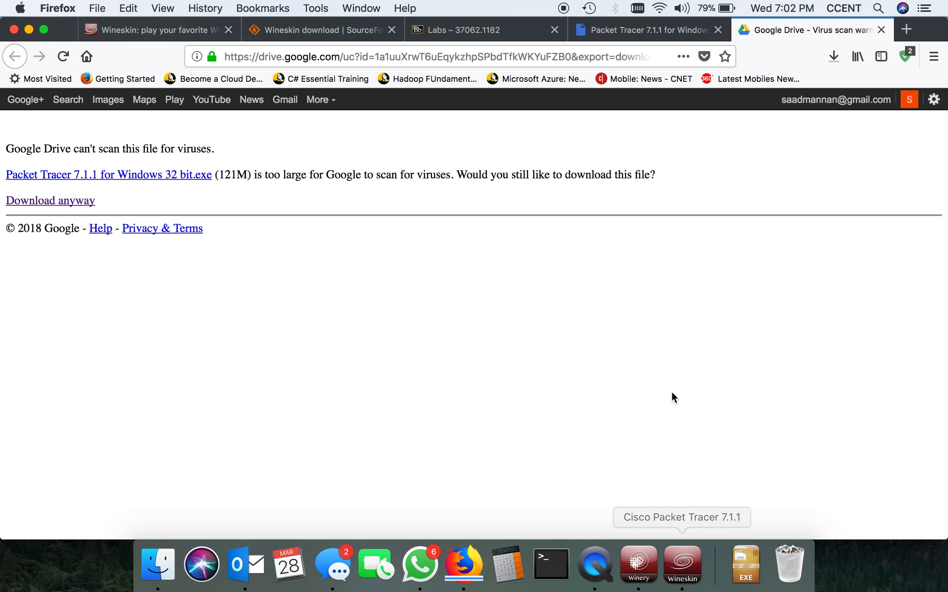
Check the progress of the Packet Tracer download, and close the Firefox window with all its tabs
click(829, 58)
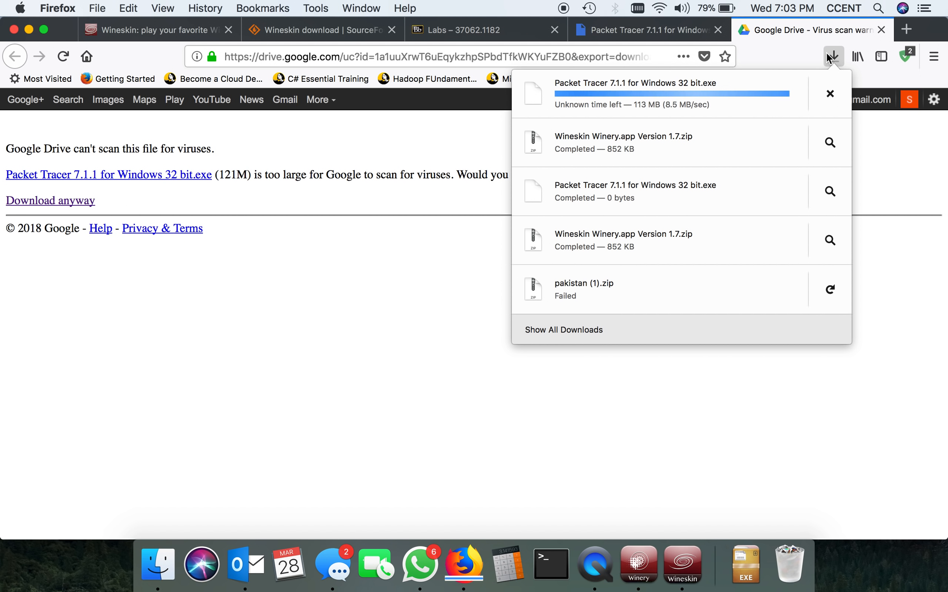
click(621, 476)
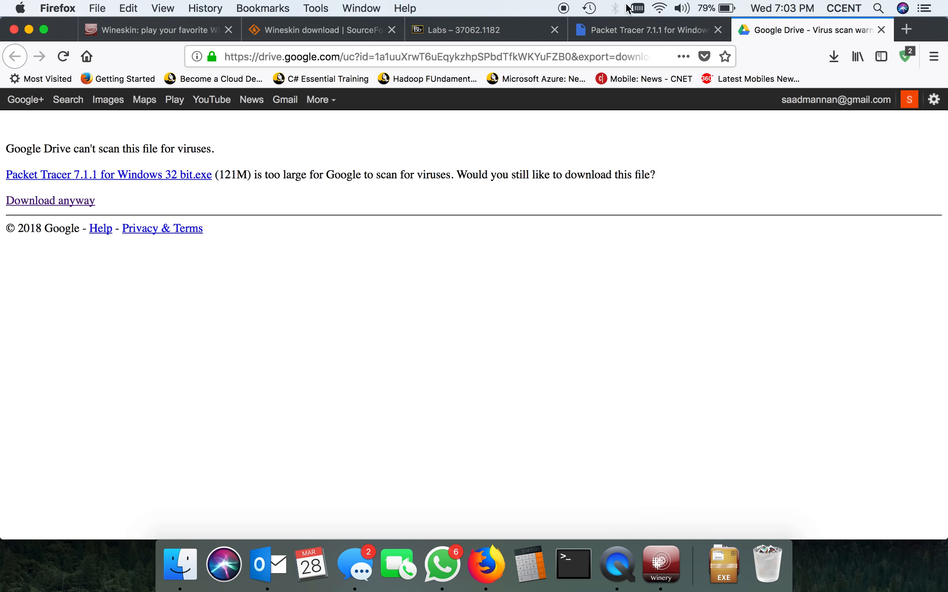
click(14, 29)
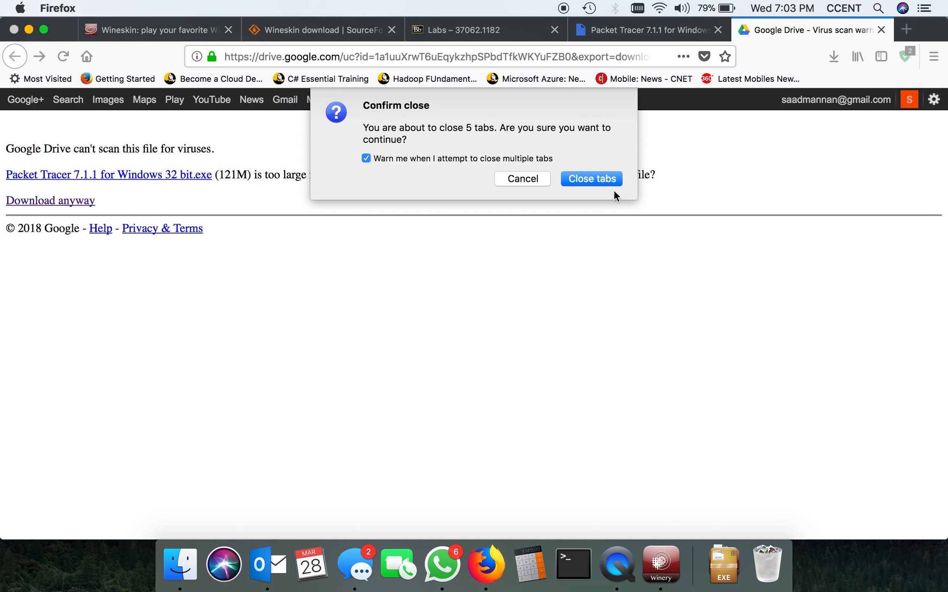
click(599, 179)
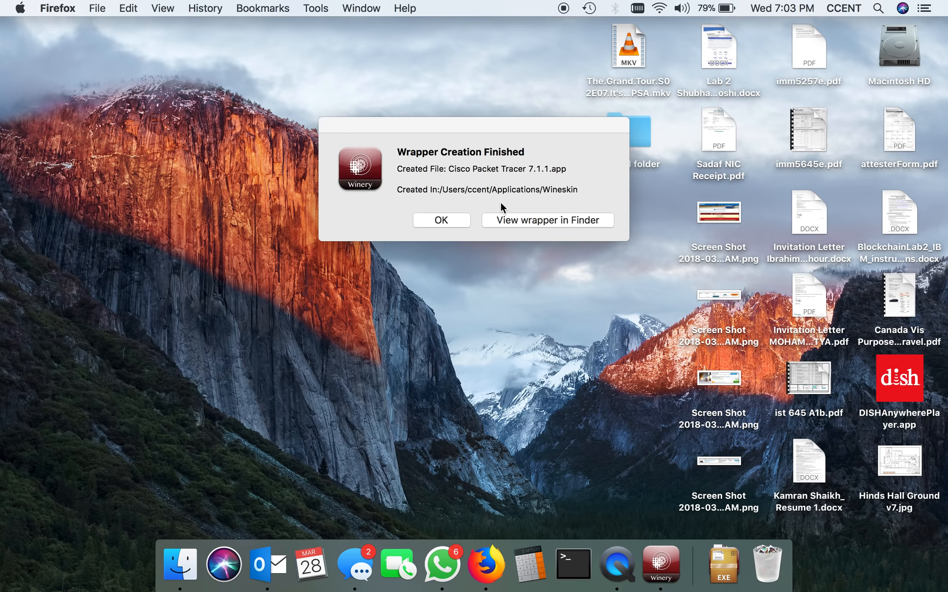
Show the finished wrapper in Finder, move Cisco Packet Tracer 7.1.1.app to the desktop and clear the windows out of the way
click(545, 221)
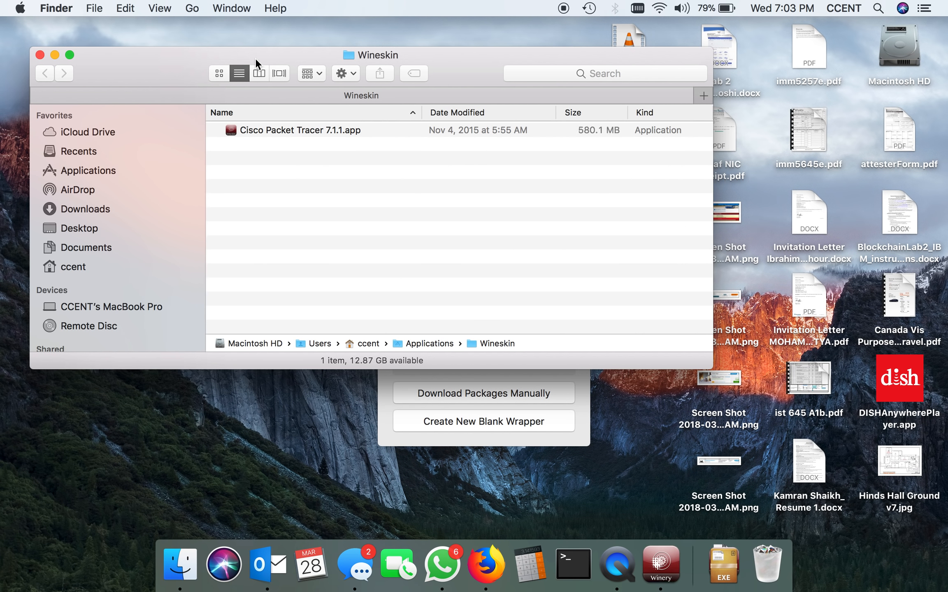
drag(255, 57, 645, 140)
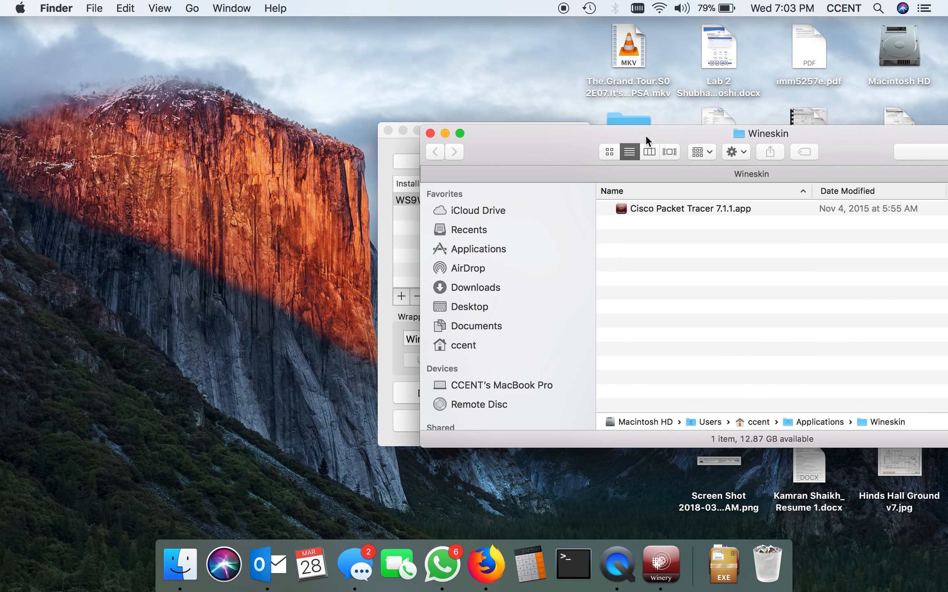
drag(682, 208, 150, 168)
click(429, 133)
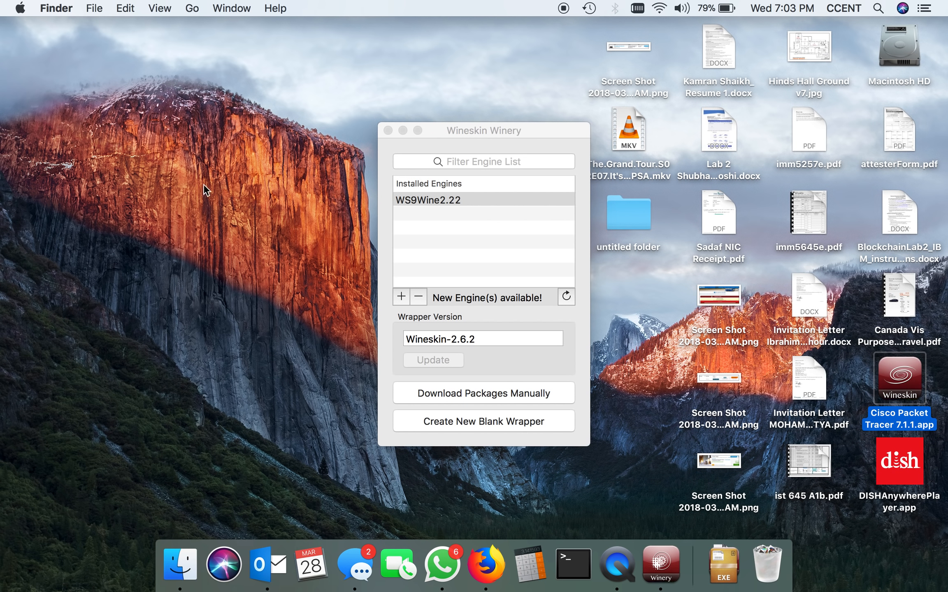
drag(505, 130, 284, 144)
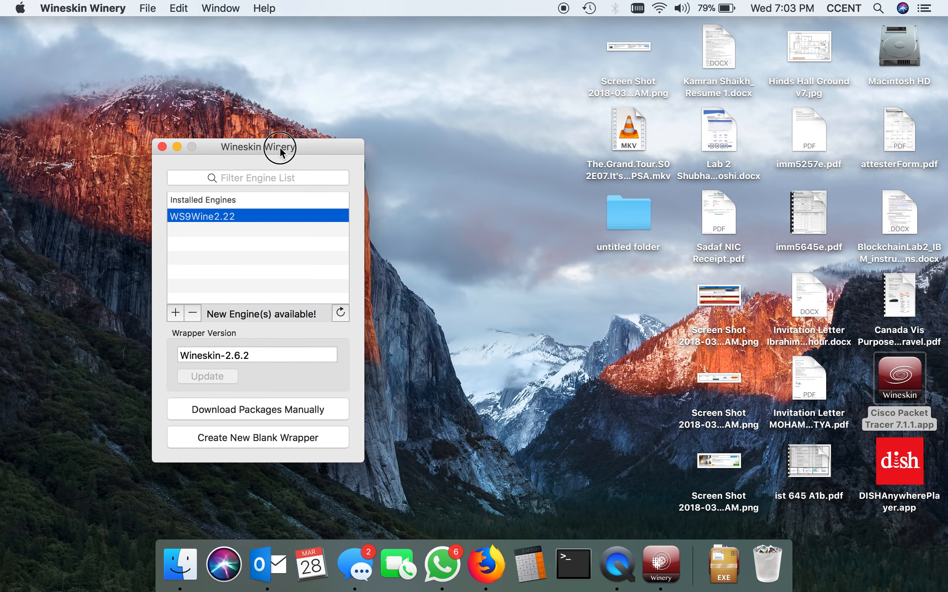
Launch the Cisco Packet Tracer 7.1.1 wrapper from the desktop and accept its default screen options in Wineskin
drag(913, 373, 614, 335)
click(894, 380)
double_click(894, 381)
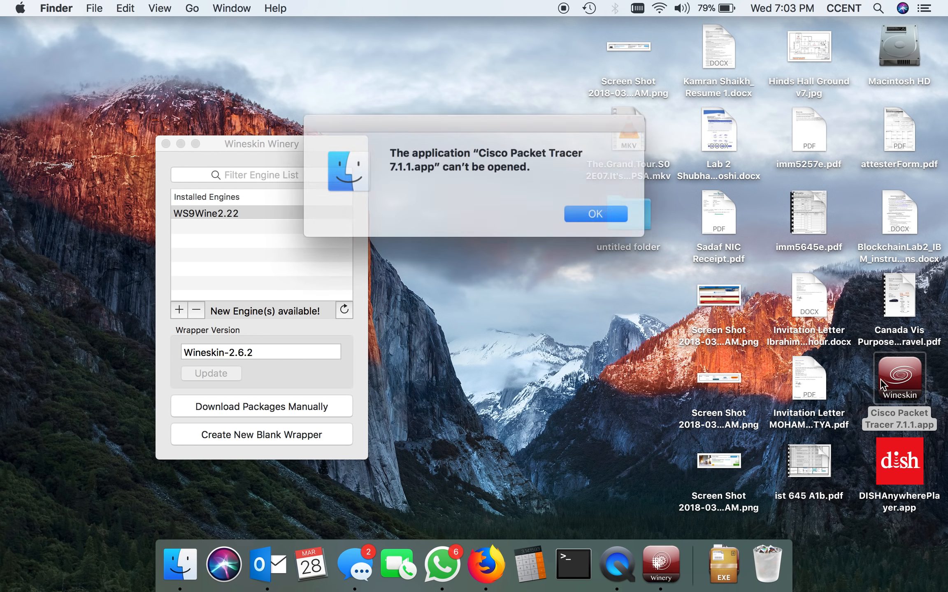
click(584, 211)
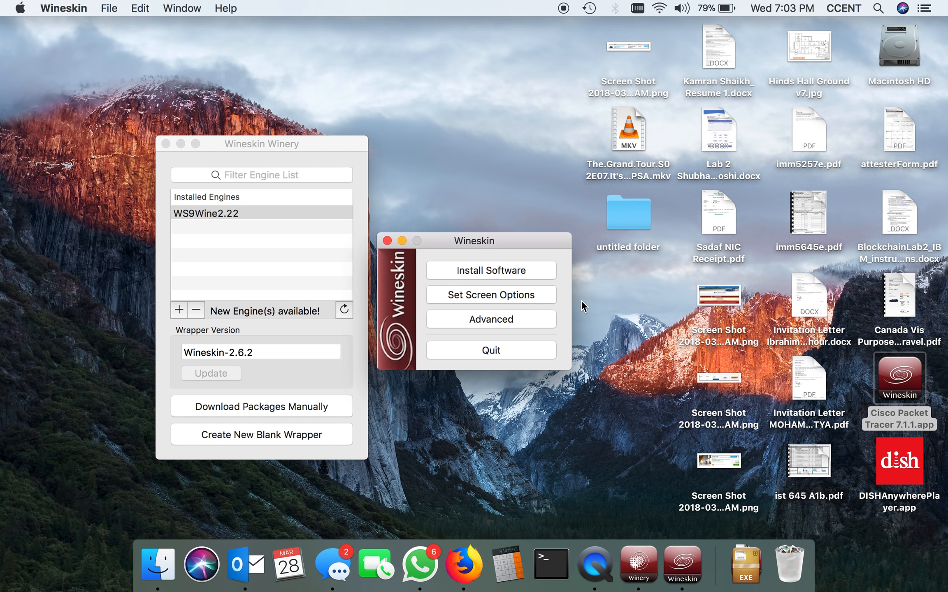
click(513, 293)
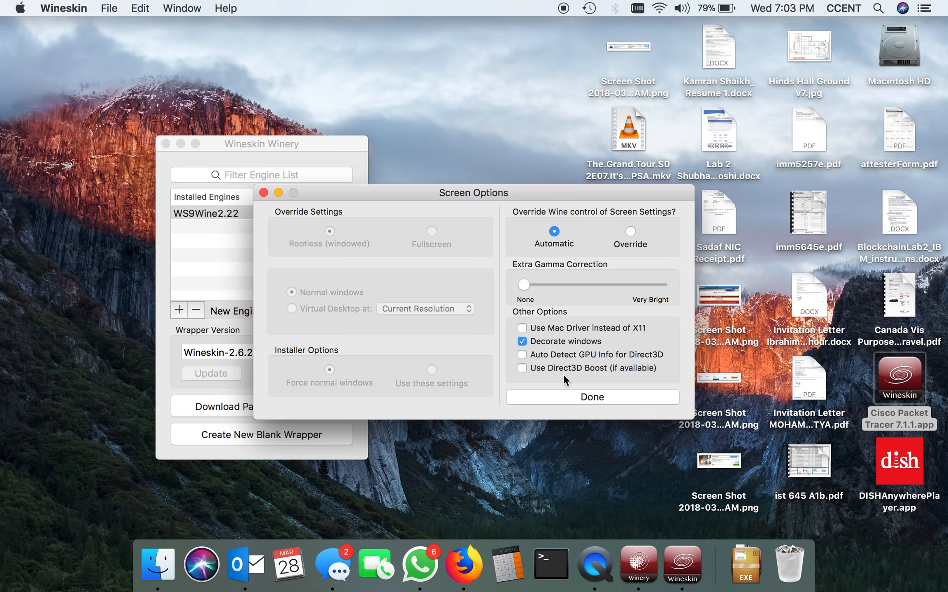
click(562, 399)
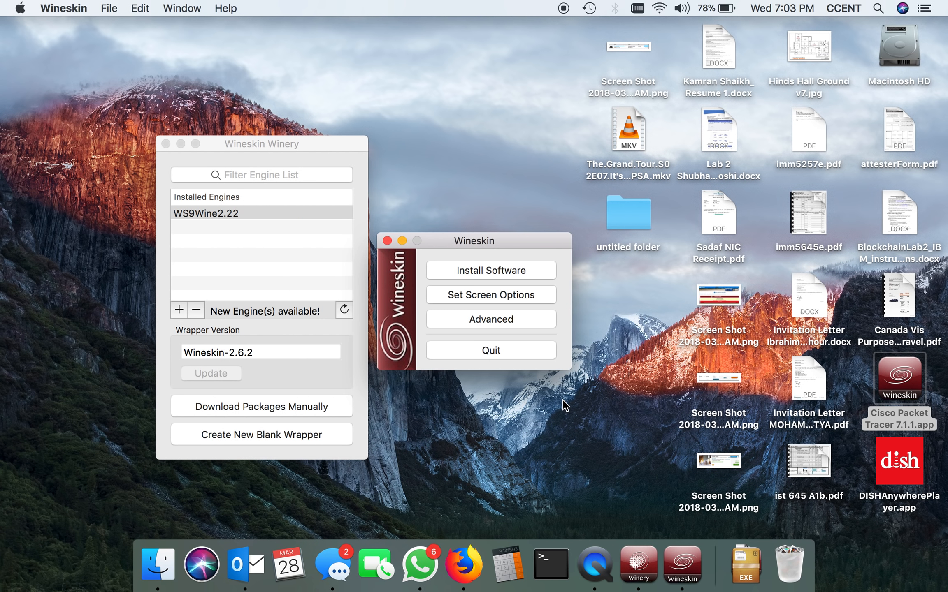
Start a software installation in the wrapper using Packet Tracer 7.1.1 for Windows 32 bit.exe from Downloads as the setup executable
click(497, 272)
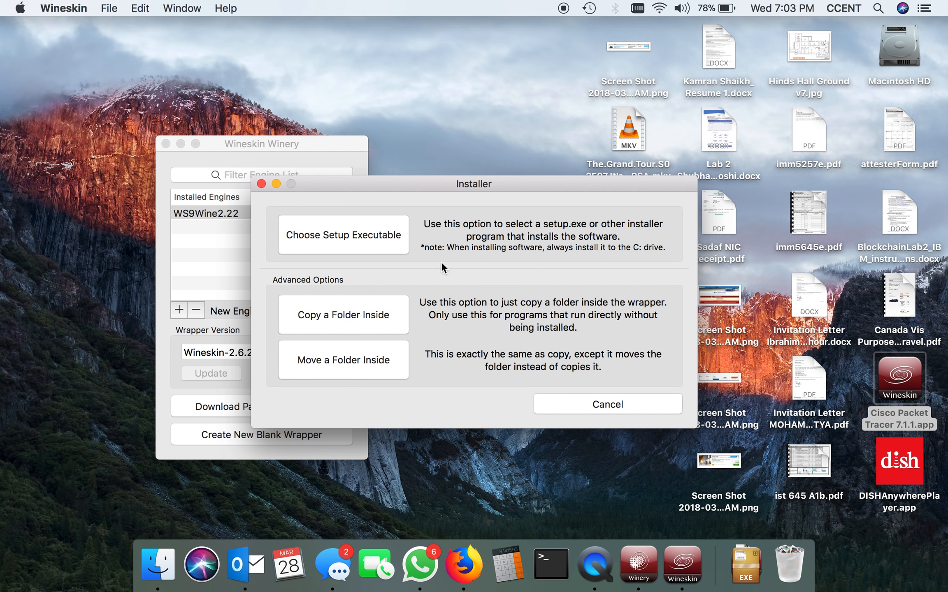
click(354, 238)
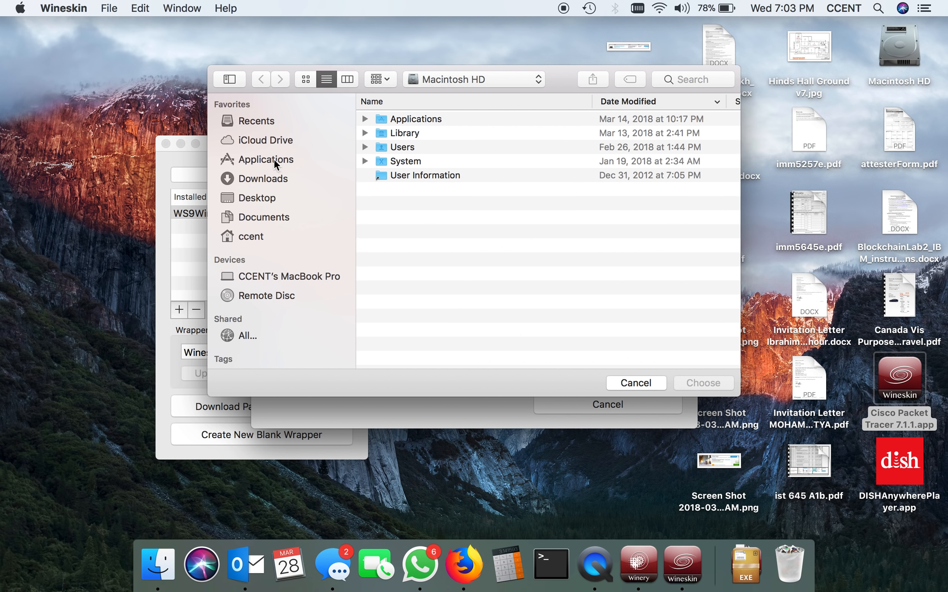
click(273, 176)
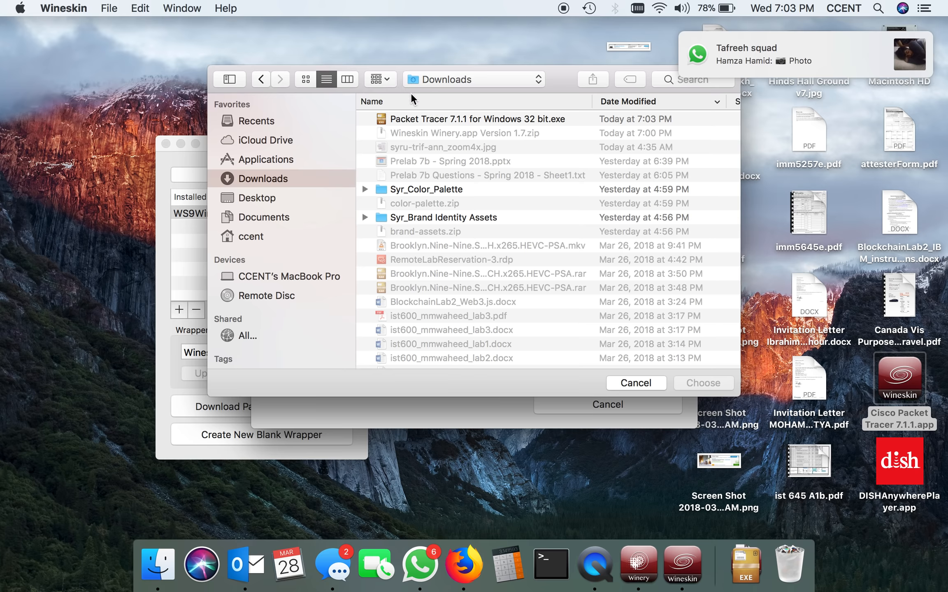
double_click(419, 116)
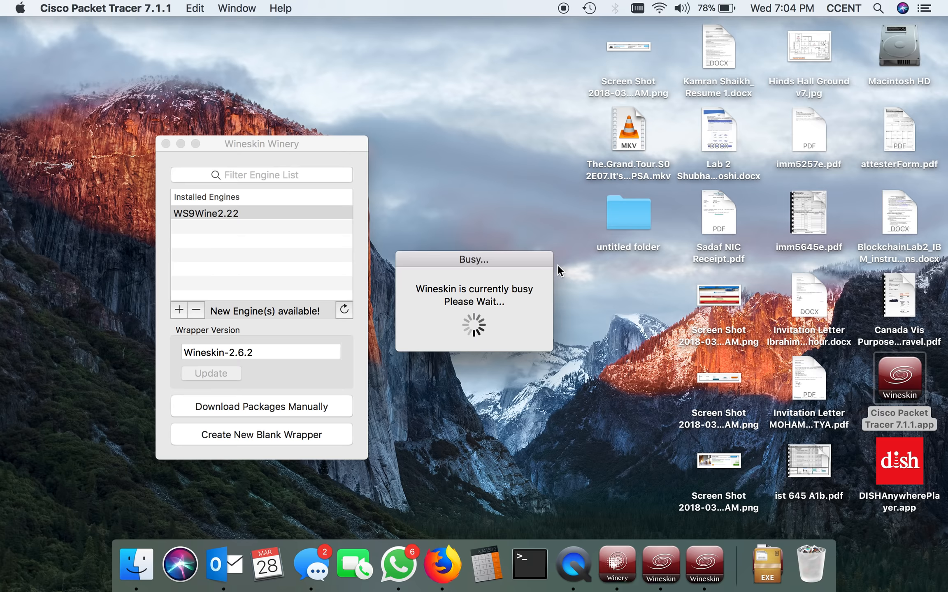
Accept the license agreement and install Cisco Packet Tracer with the default destination, Start Menu folder and desktop shortcut
click(372, 384)
click(568, 428)
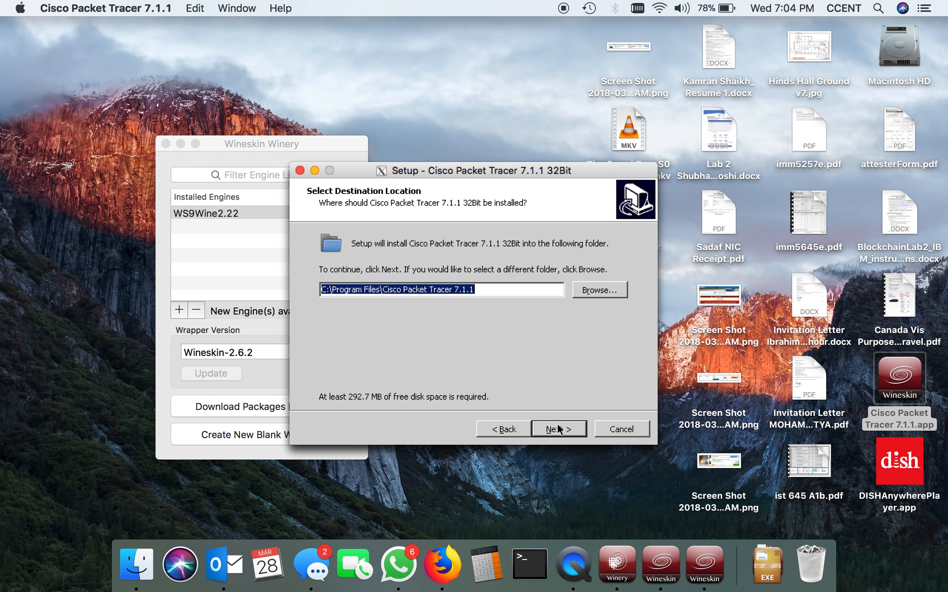
click(565, 430)
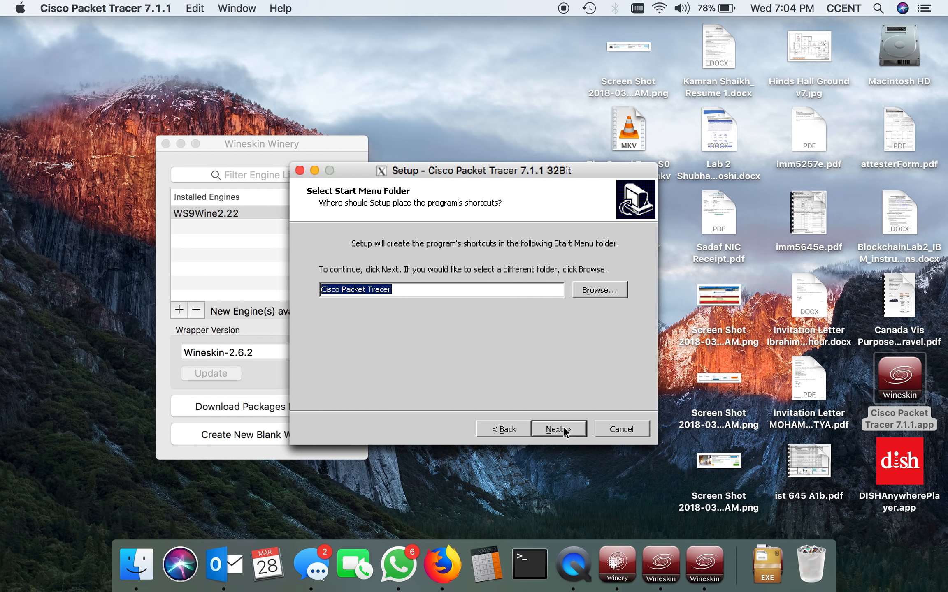
click(564, 430)
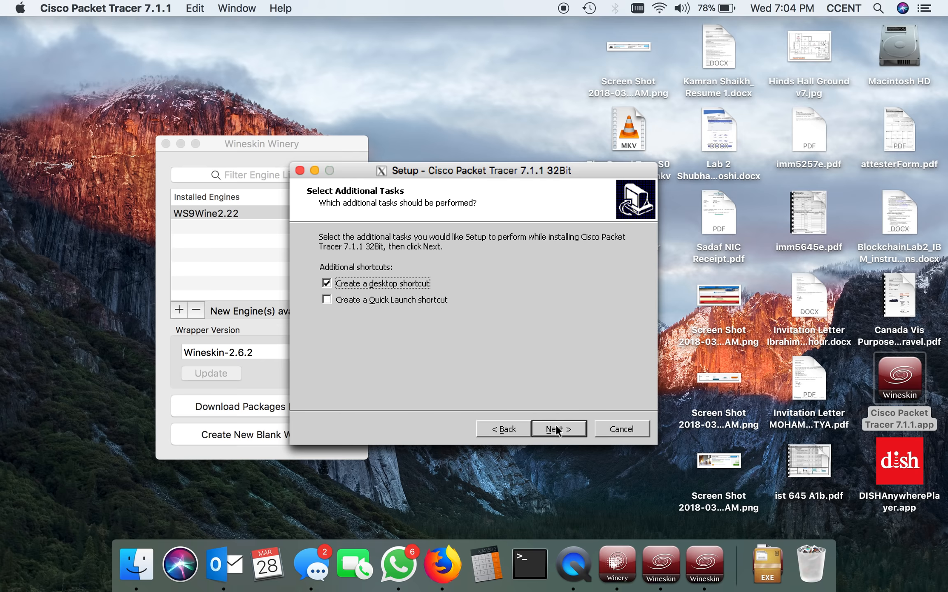
click(556, 431)
click(555, 429)
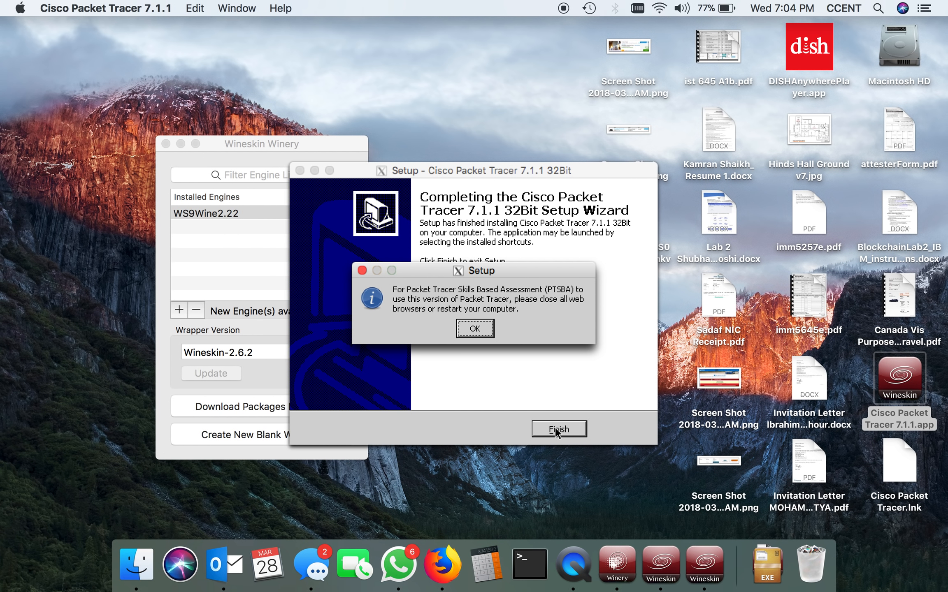
Finish the setup with Launch Cisco Packet Tracer enabled, and accept the default folder for user files
click(488, 328)
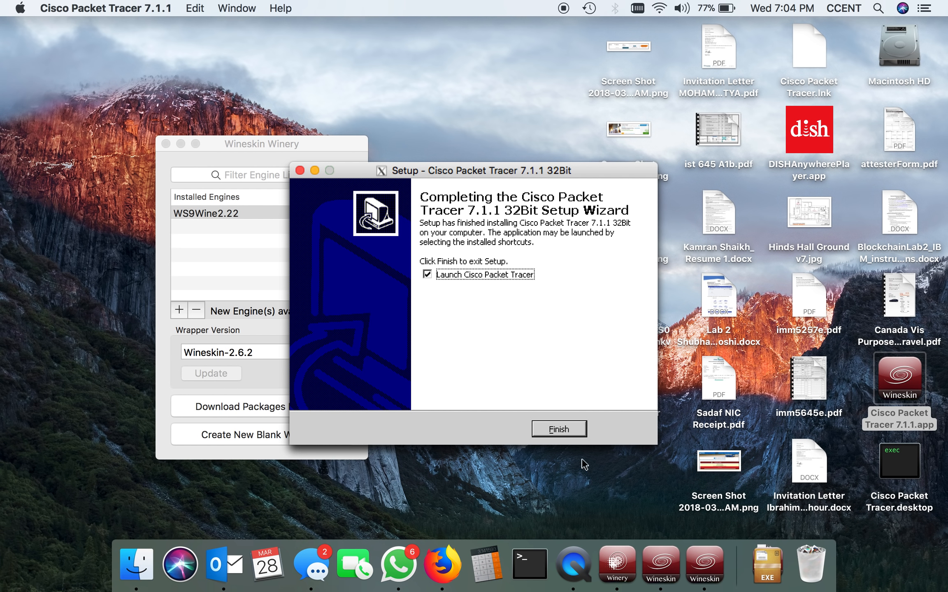
click(577, 433)
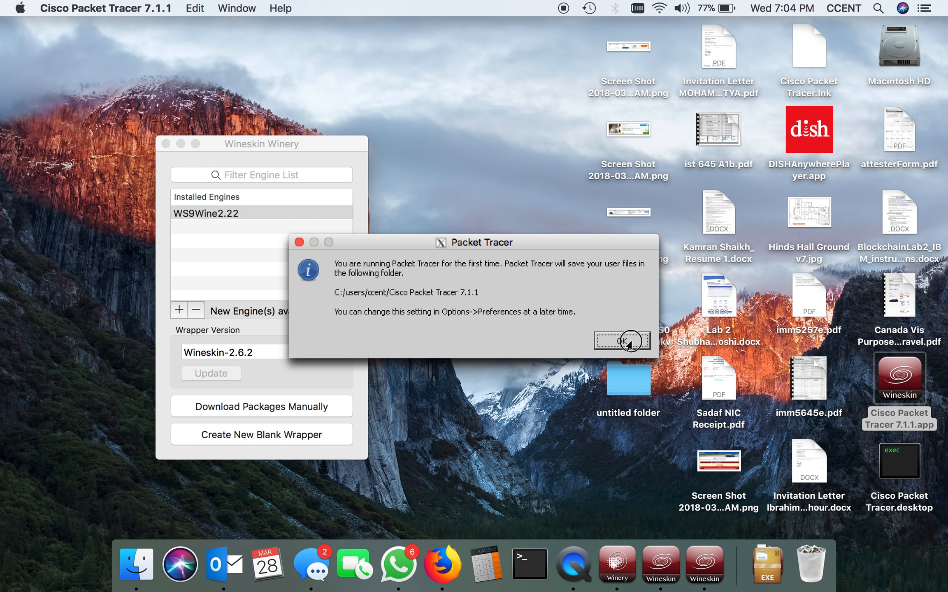
click(630, 339)
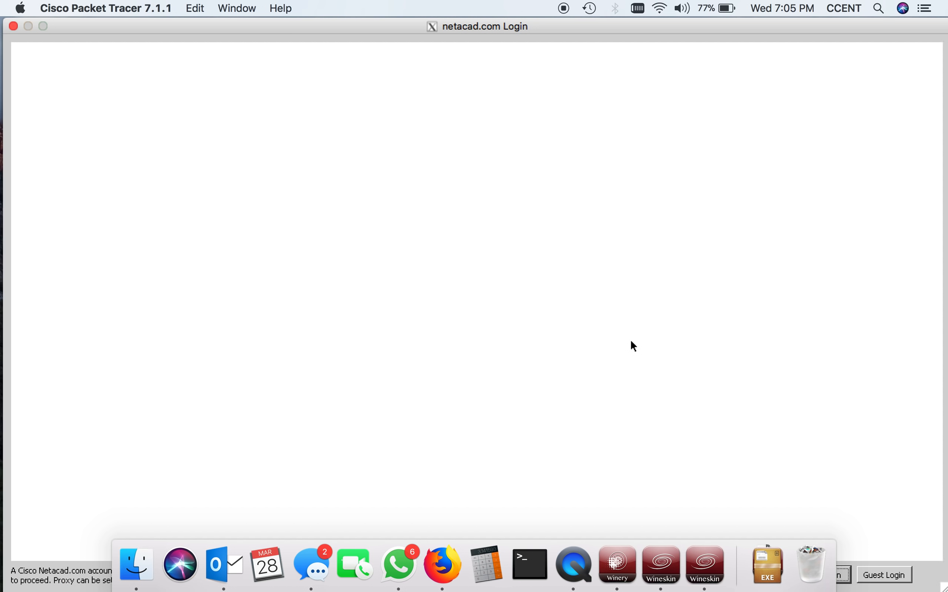
Try to log in to Cisco Networking Academy by entering the account's e-mail address and password and submitting them
click(279, 141)
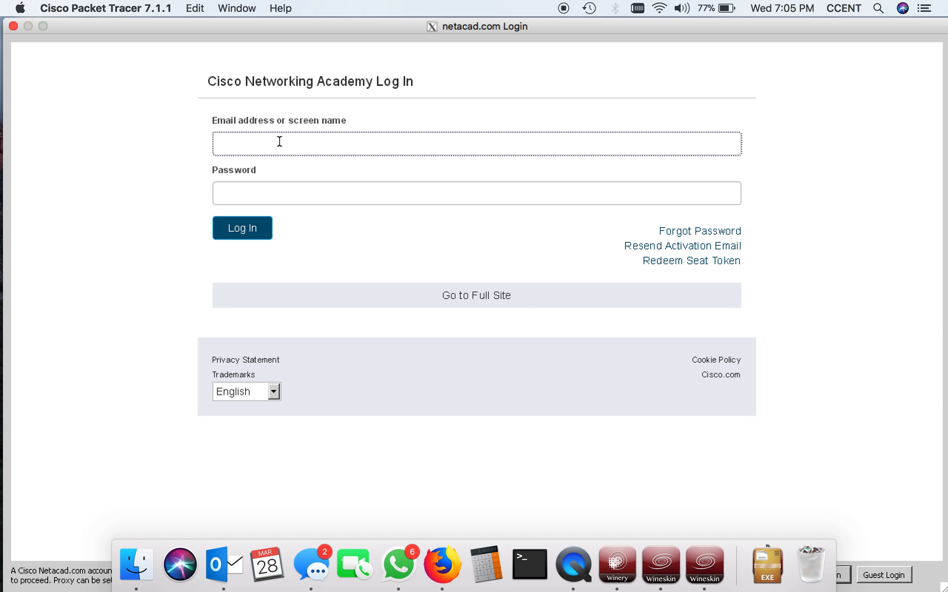
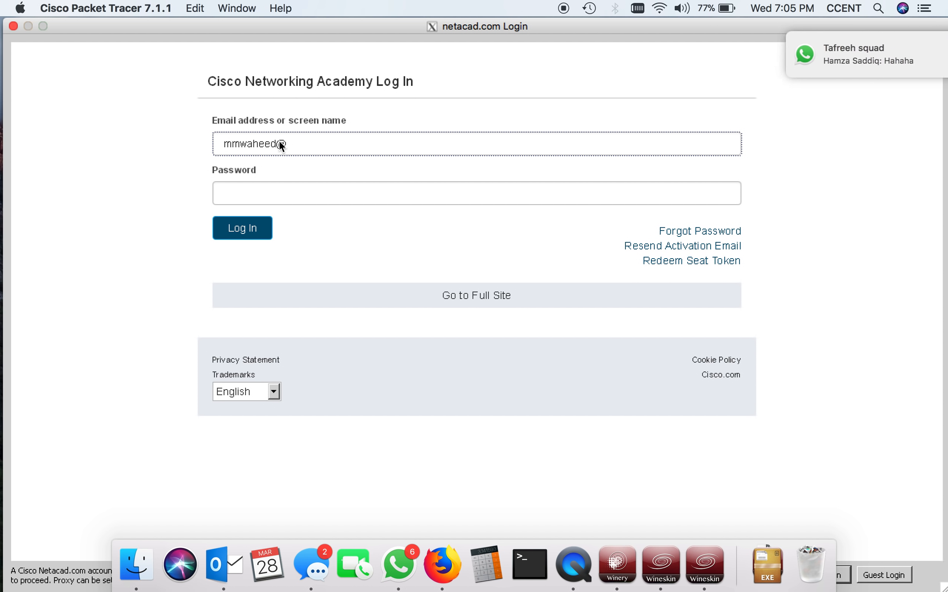
key(Tab)
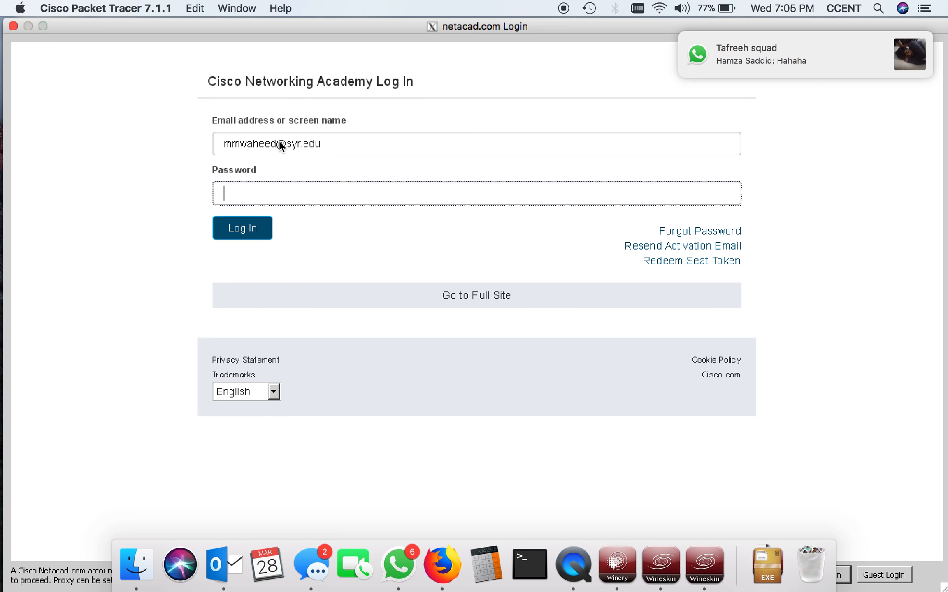
text(•••••••••••)
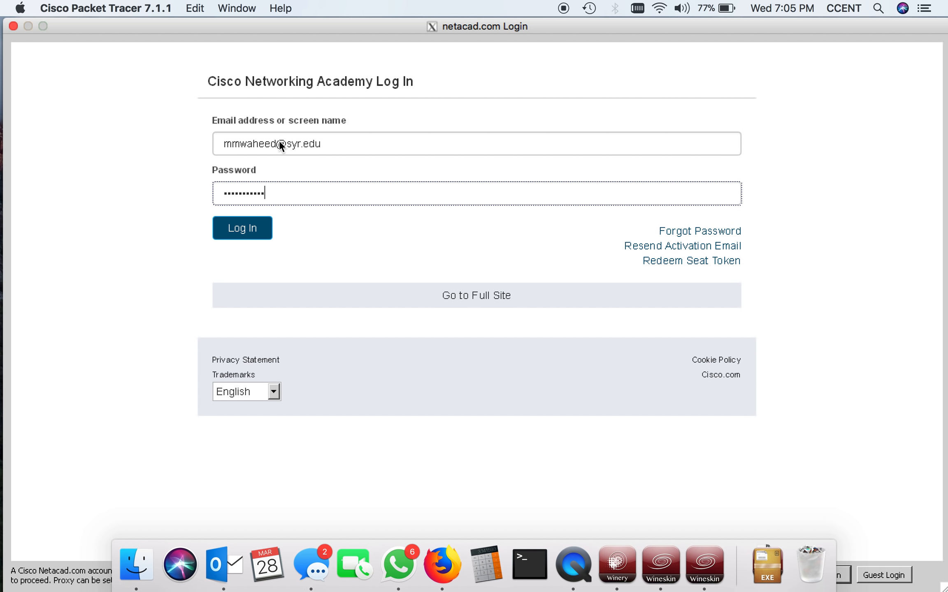
click(841, 580)
click(846, 580)
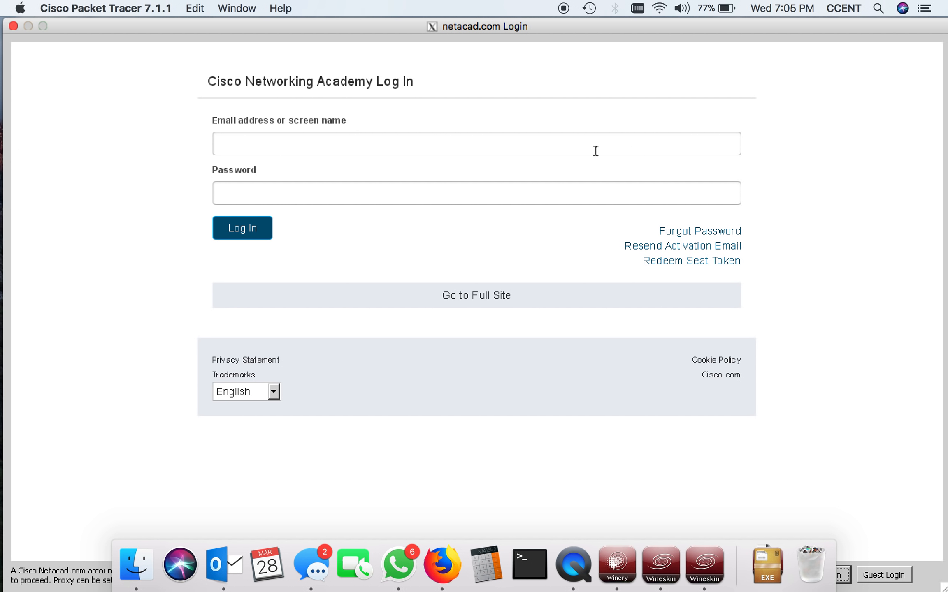
Fill in the account e-mail and password again on the Cisco Networking Academy form and log in
click(474, 141)
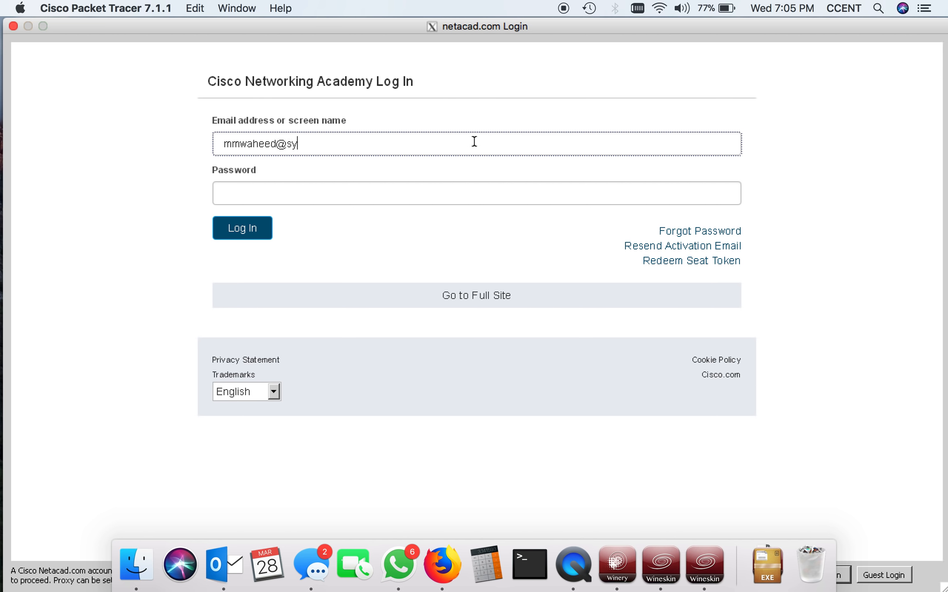
key(Tab)
text(***********)
click(251, 228)
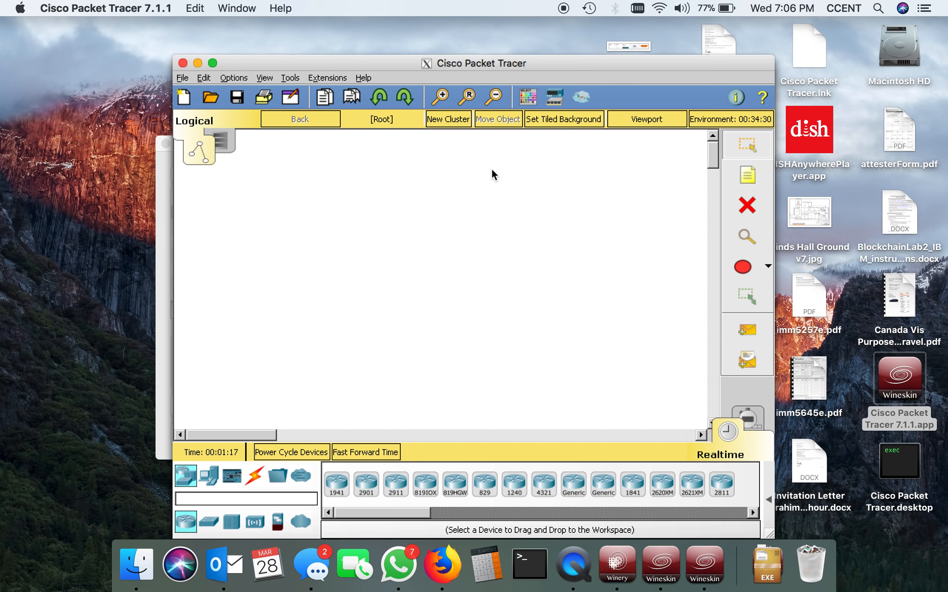
Place a 1941 router in the logical workspace and arrange two generic PCs beside it on the right, one above the other
drag(336, 483, 344, 284)
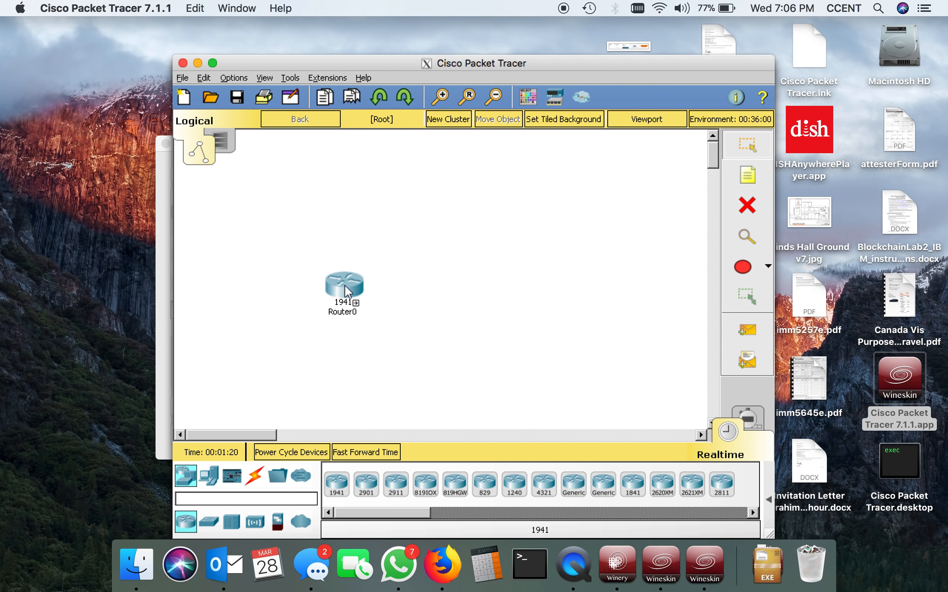
click(209, 479)
drag(341, 494, 404, 229)
drag(335, 489, 395, 332)
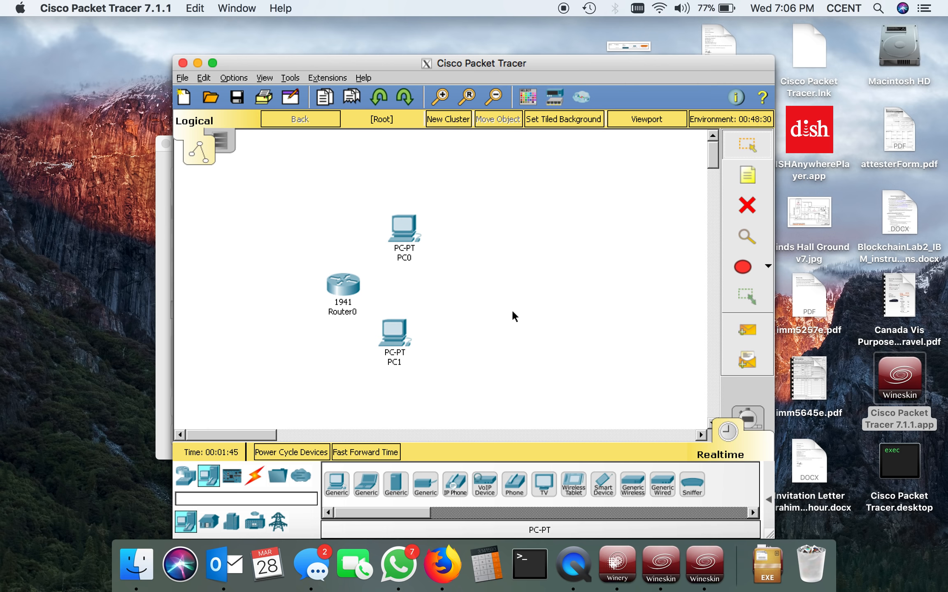
drag(398, 338, 448, 342)
drag(405, 208, 447, 219)
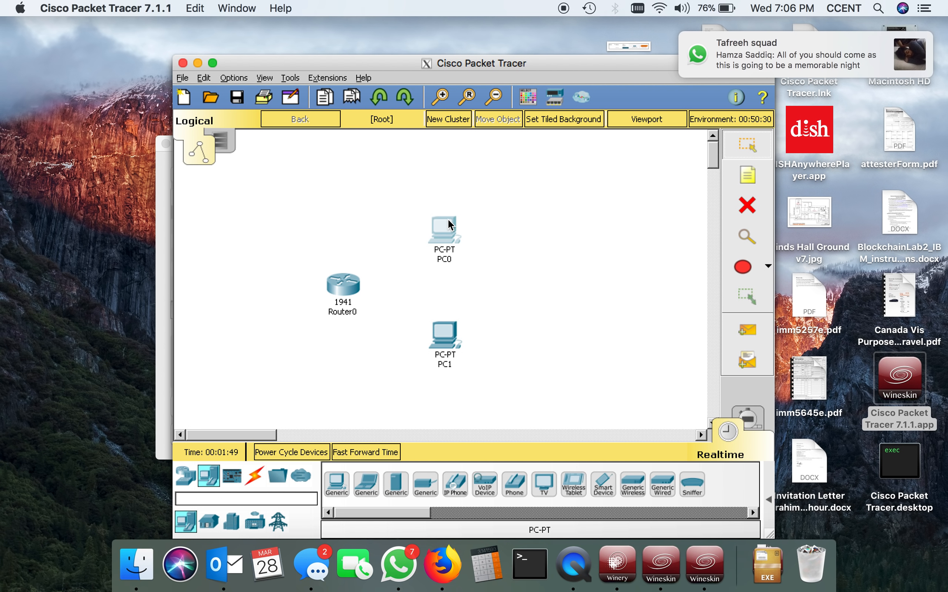